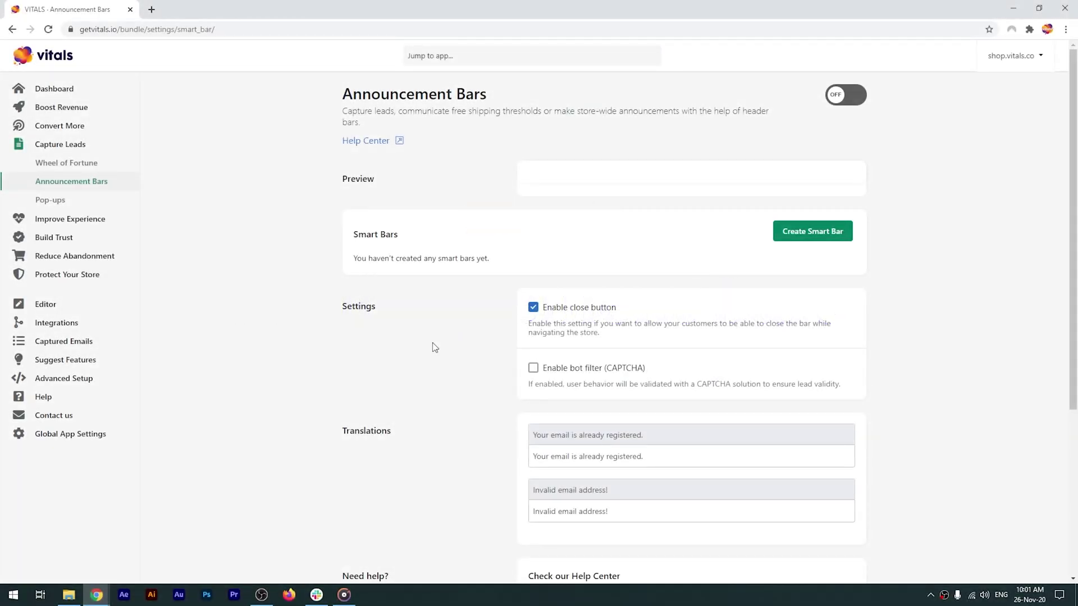
Start a new smart announcement bar and pick the Text Bar type.
click(803, 233)
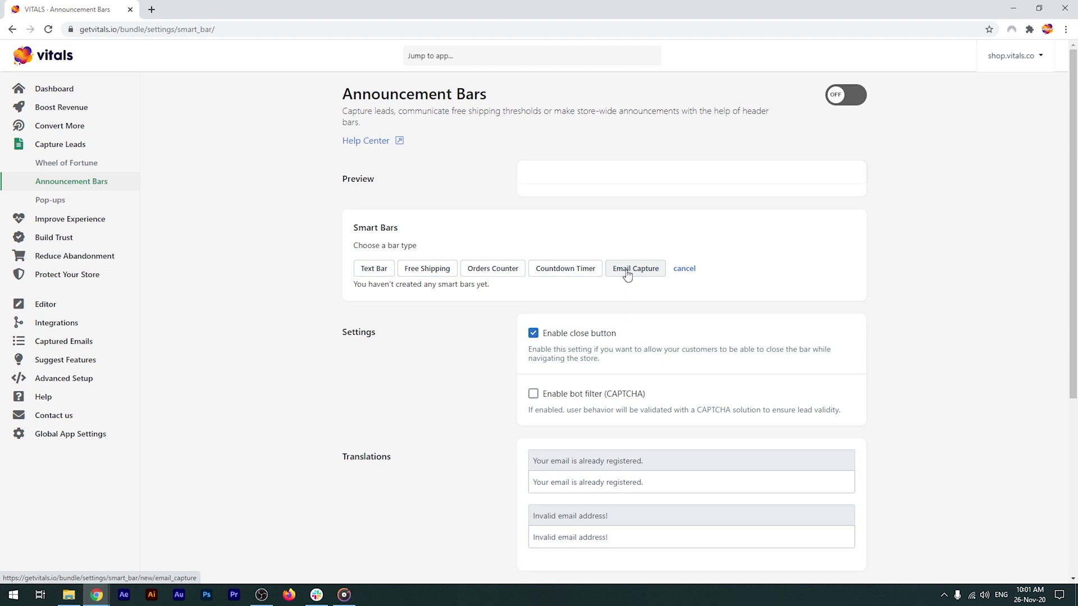
click(374, 270)
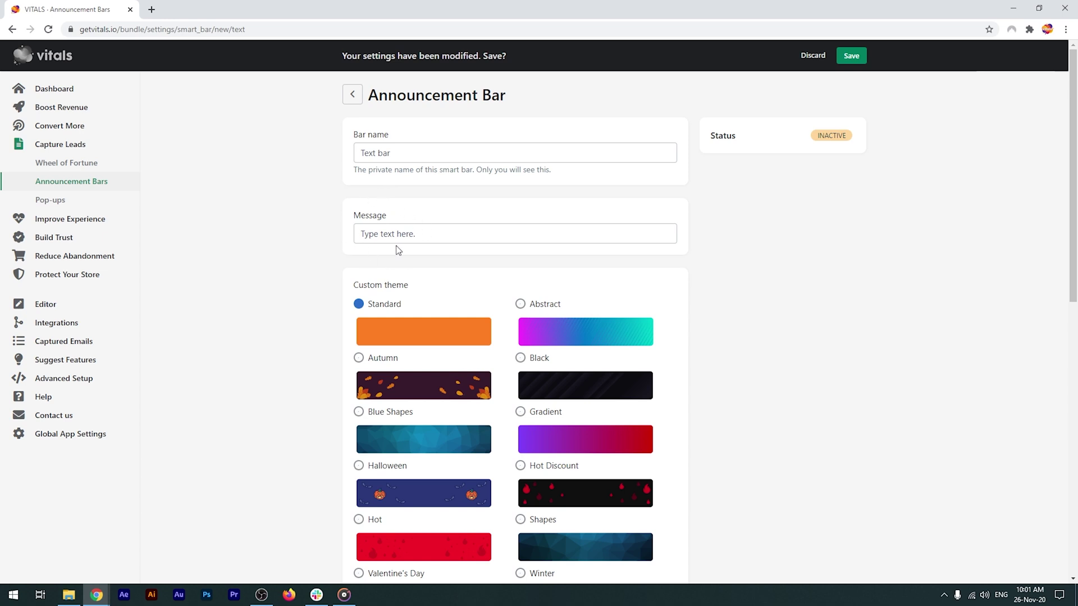
Look over the text bar's message, theme, location, font and colour options, then leave the form.
click(384, 234)
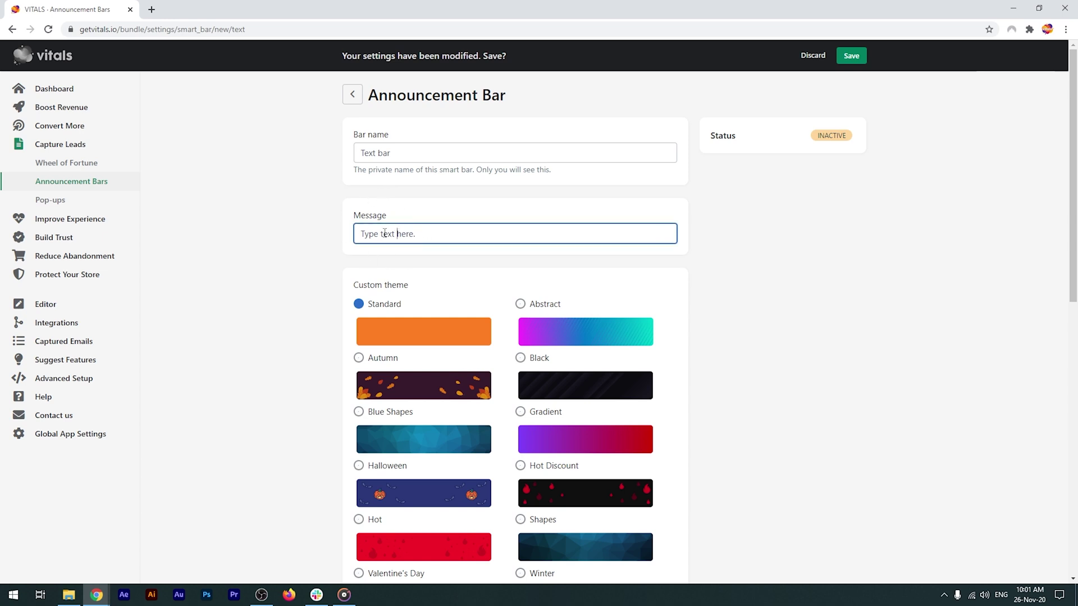
click(323, 236)
scroll(329, 231, down, 2)
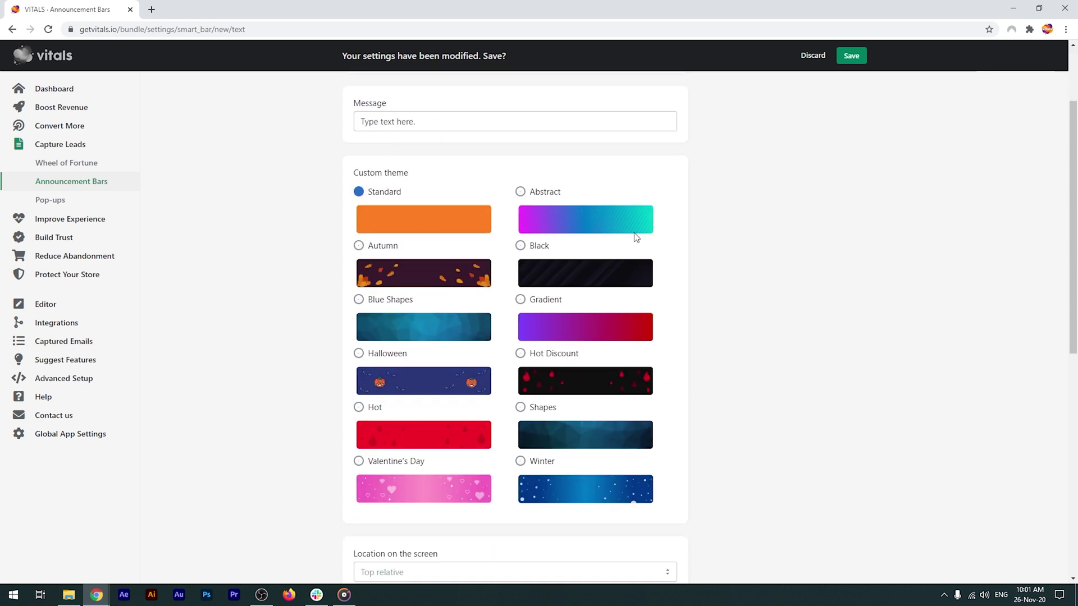
scroll(322, 290, down, 5)
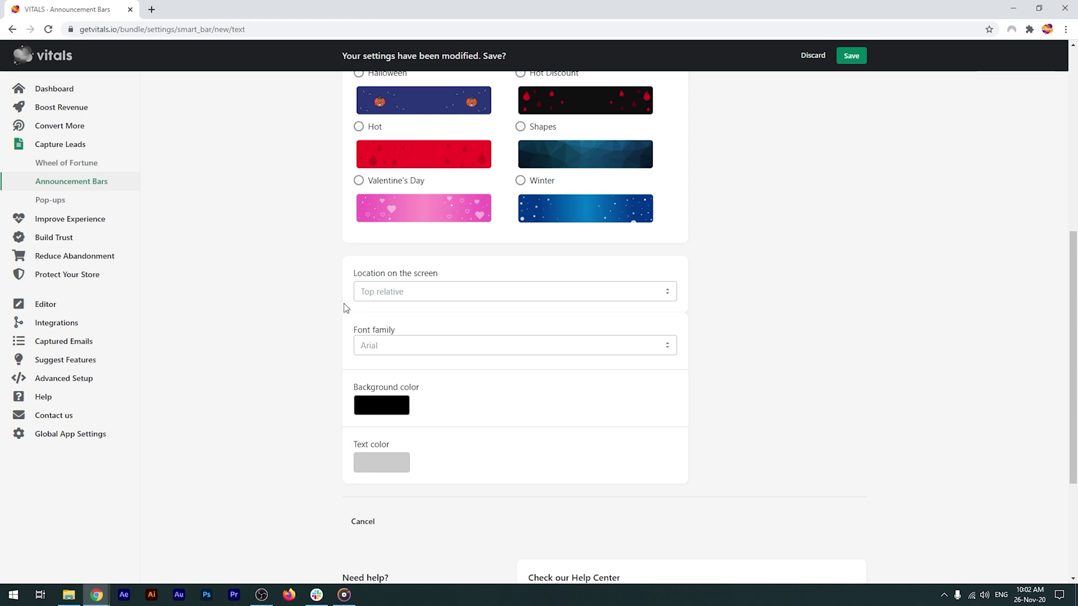
scroll(346, 308, up, 7)
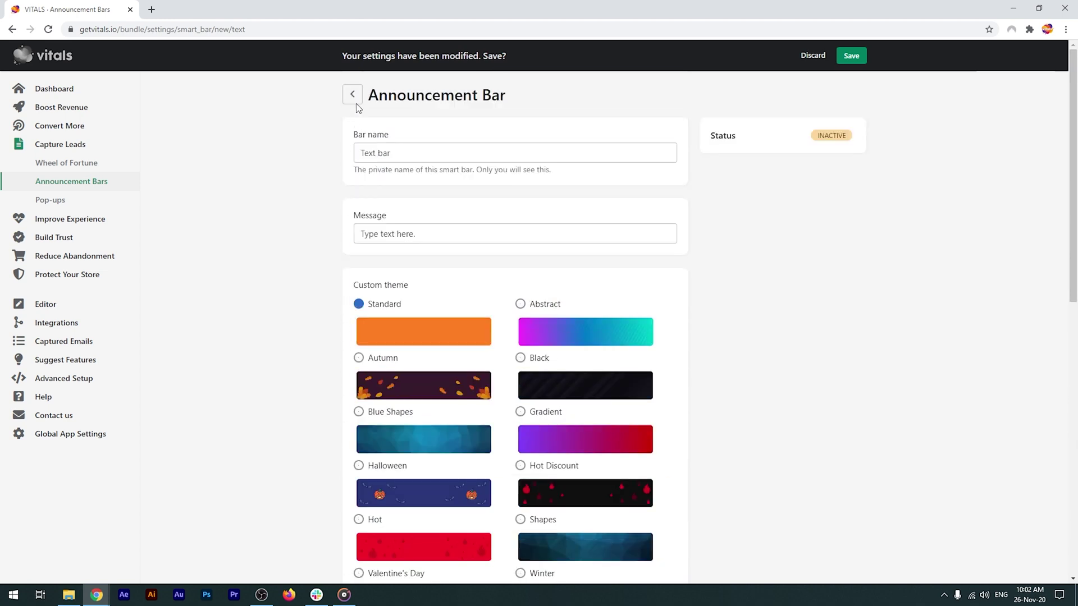
click(352, 97)
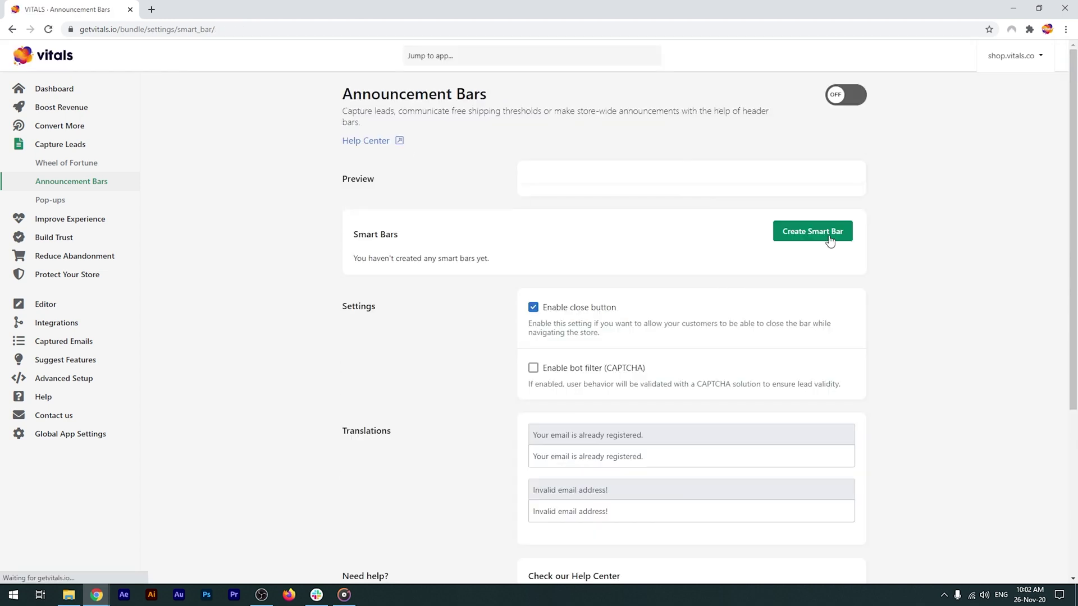
Start a Free Shipping bar and highlight the #amount# placeholder in its initial message.
click(828, 235)
click(431, 270)
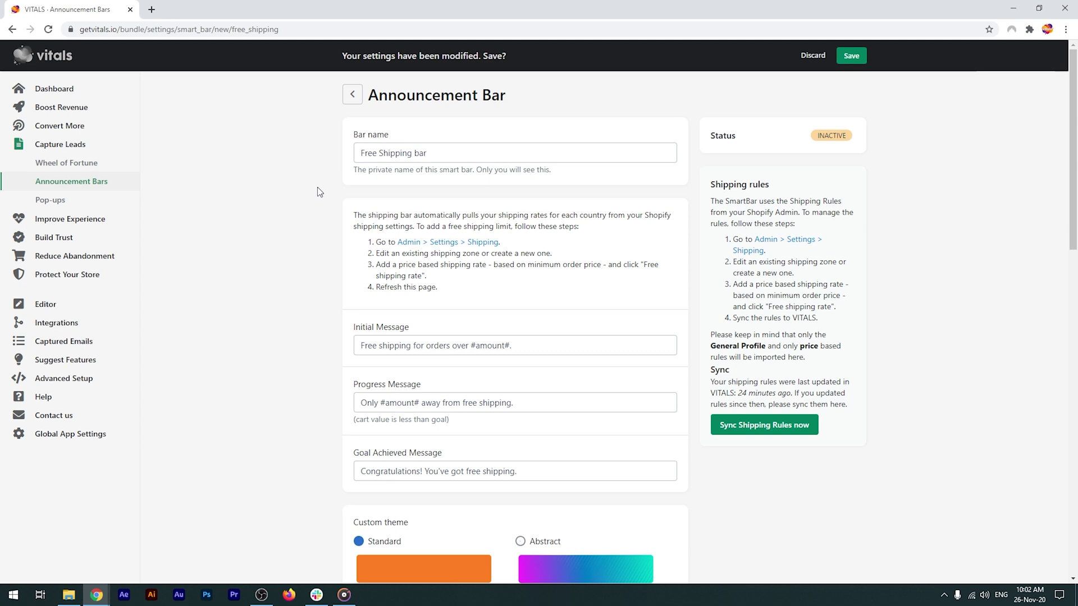
scroll(320, 186, down, 1)
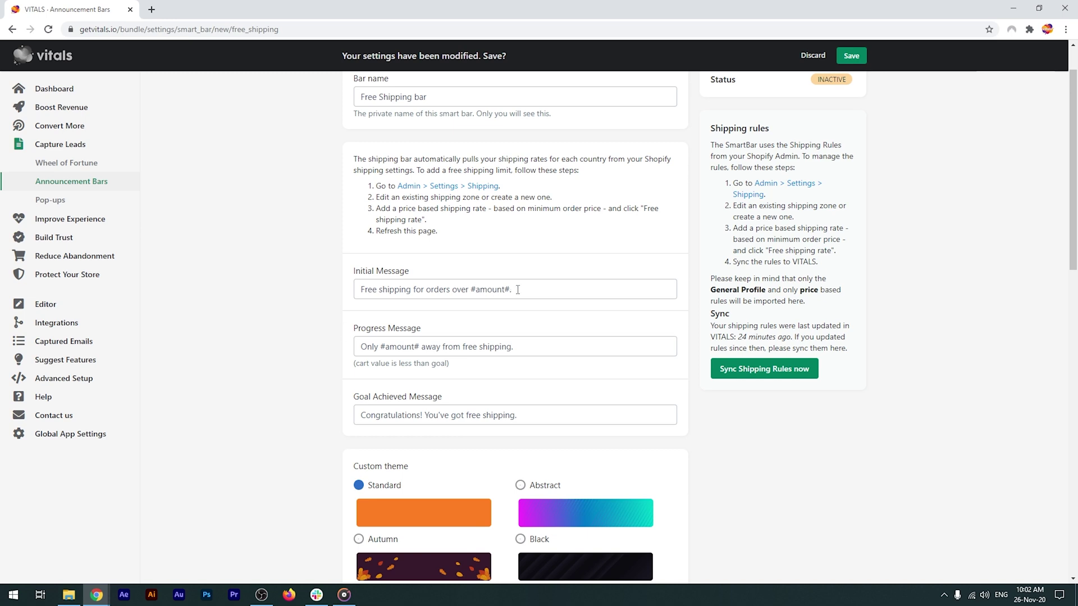
drag(513, 290, 467, 289)
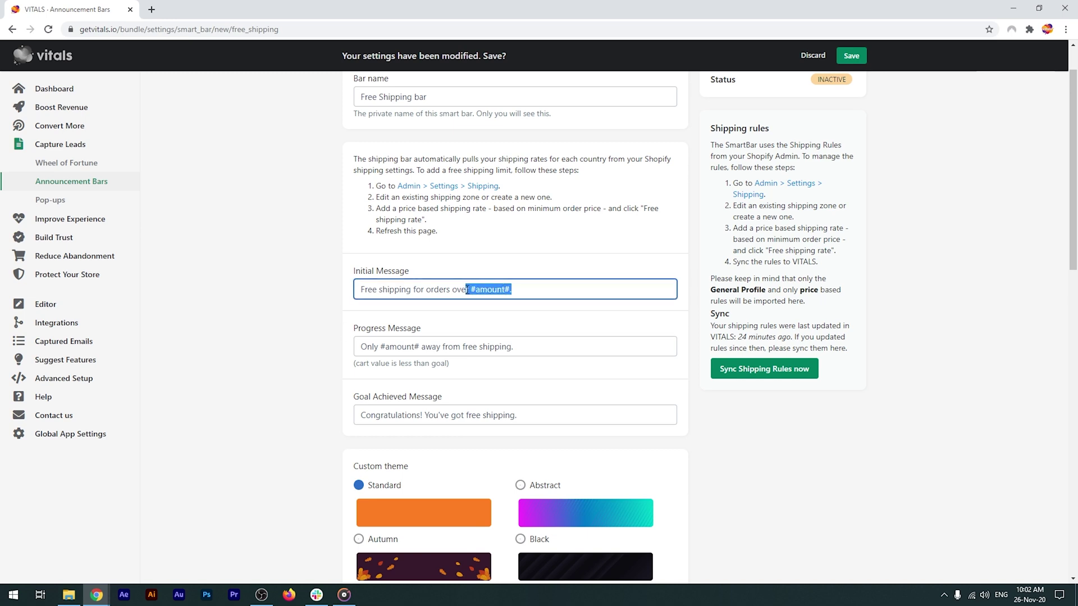
Finish reviewing the Free Shipping bar's default messages and go to the store's Shopify admin.
click(335, 301)
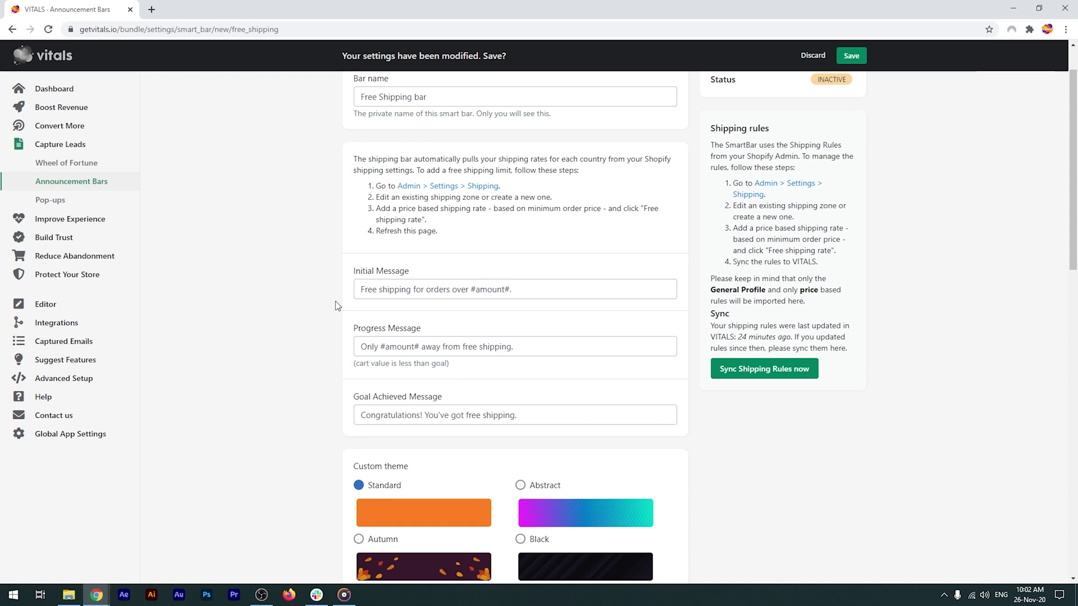
scroll(335, 302, up, 1)
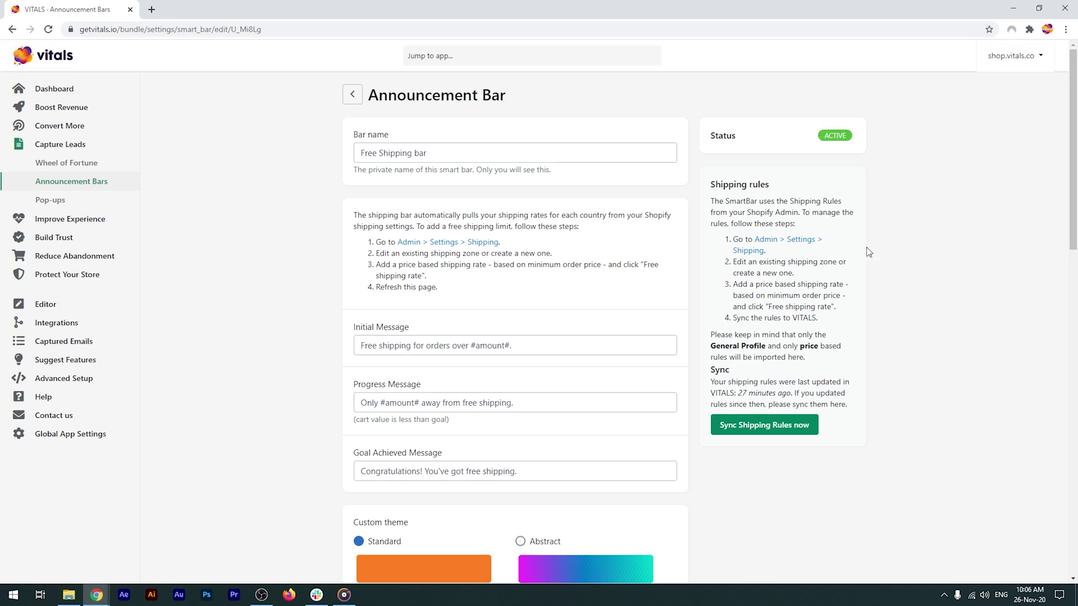
click(999, 57)
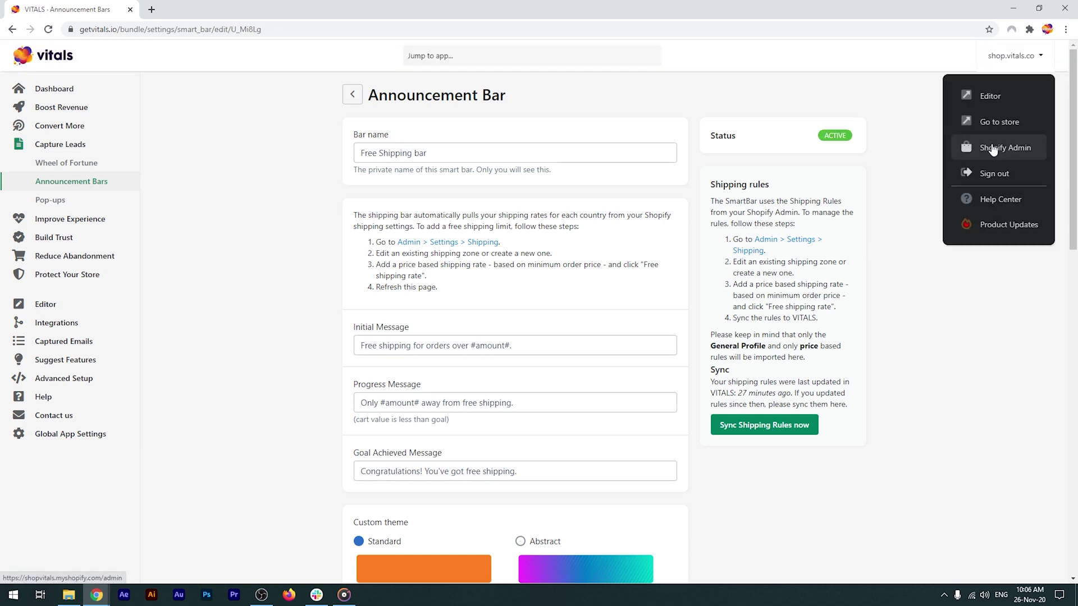
click(992, 146)
Review the General shipping profile's free rates from $50, $30 and $70 across the three zones.
click(45, 566)
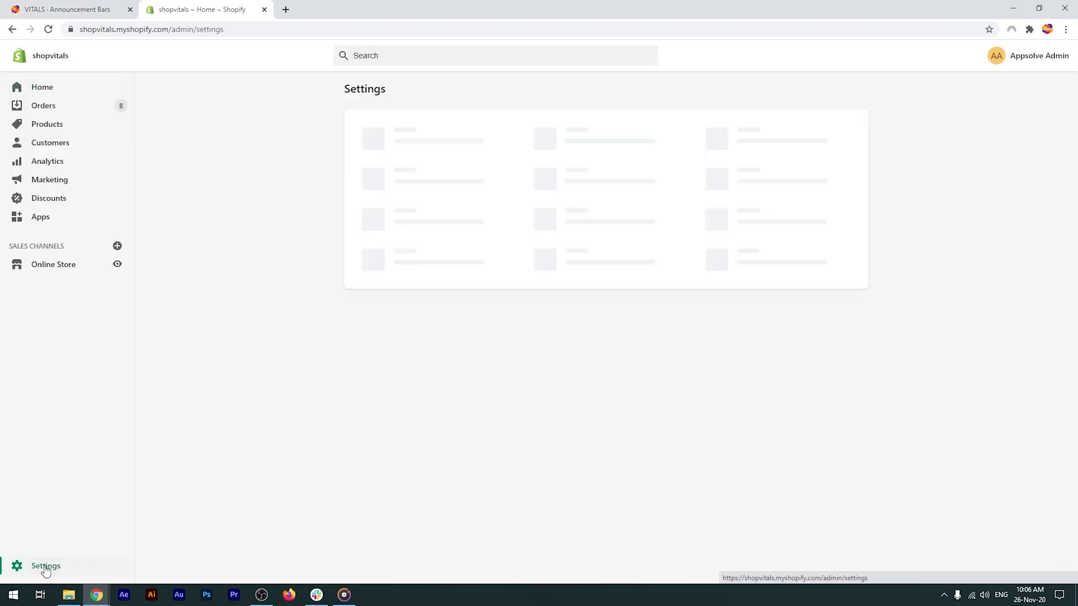
click(452, 314)
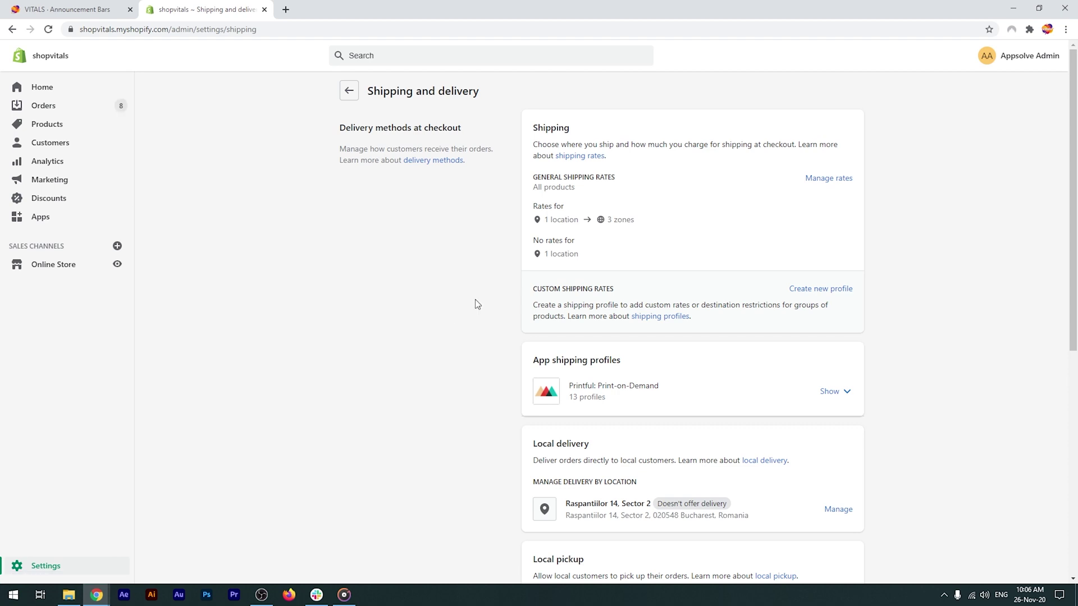
click(825, 180)
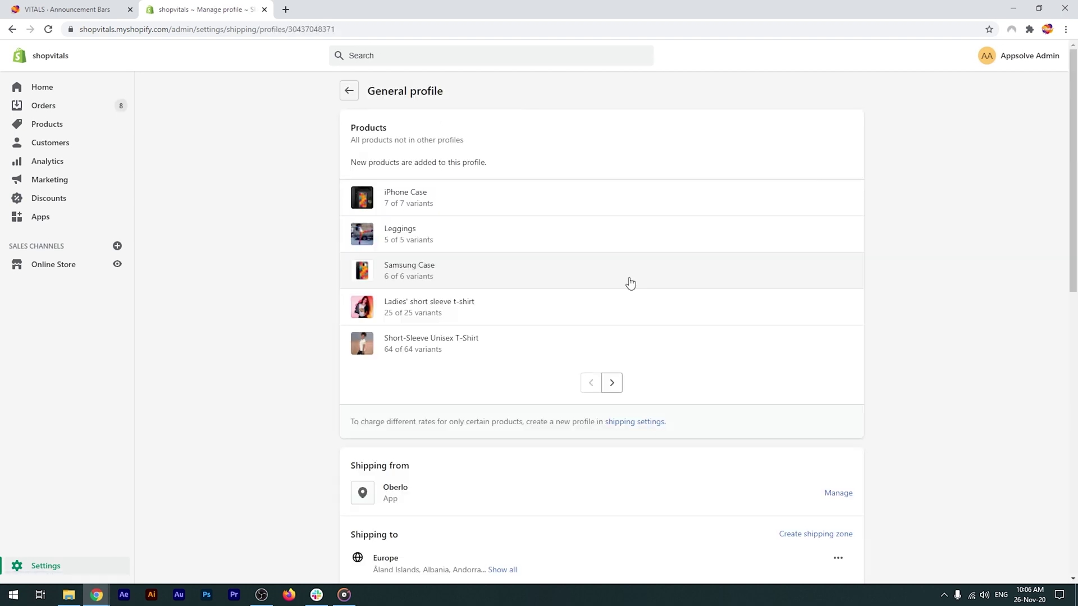
scroll(634, 283, down, 3)
scroll(629, 281, down, 4)
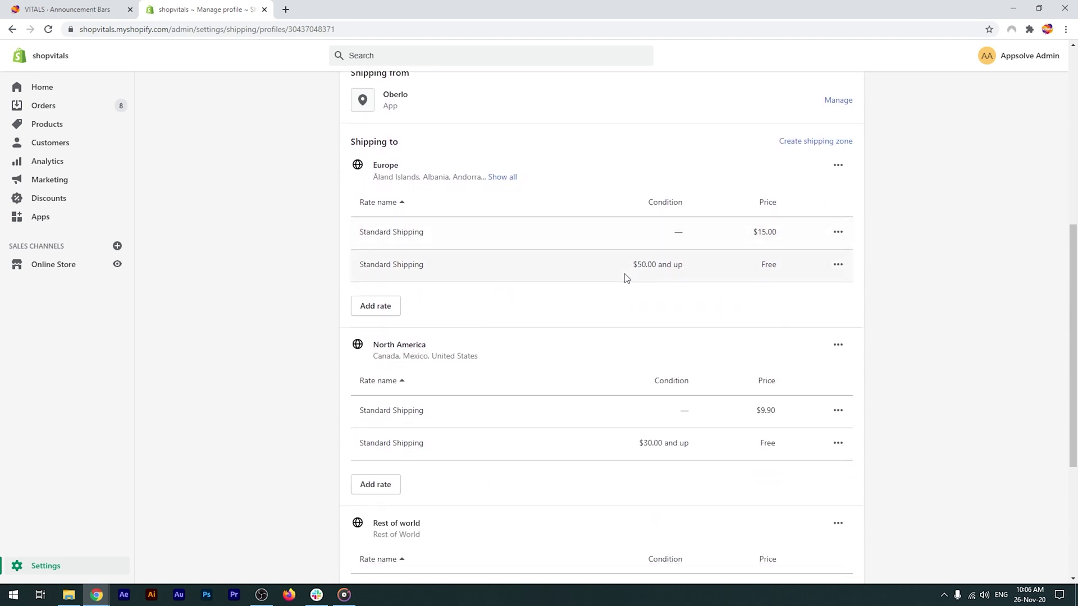
scroll(533, 253, down, 2)
scroll(533, 254, up, 2)
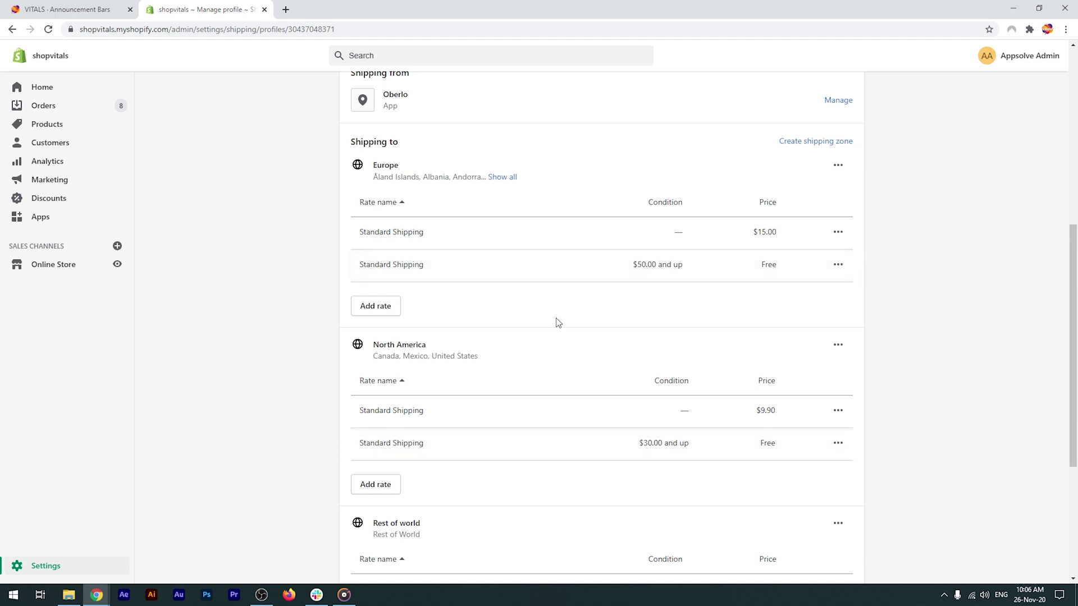
scroll(567, 315, down, 2)
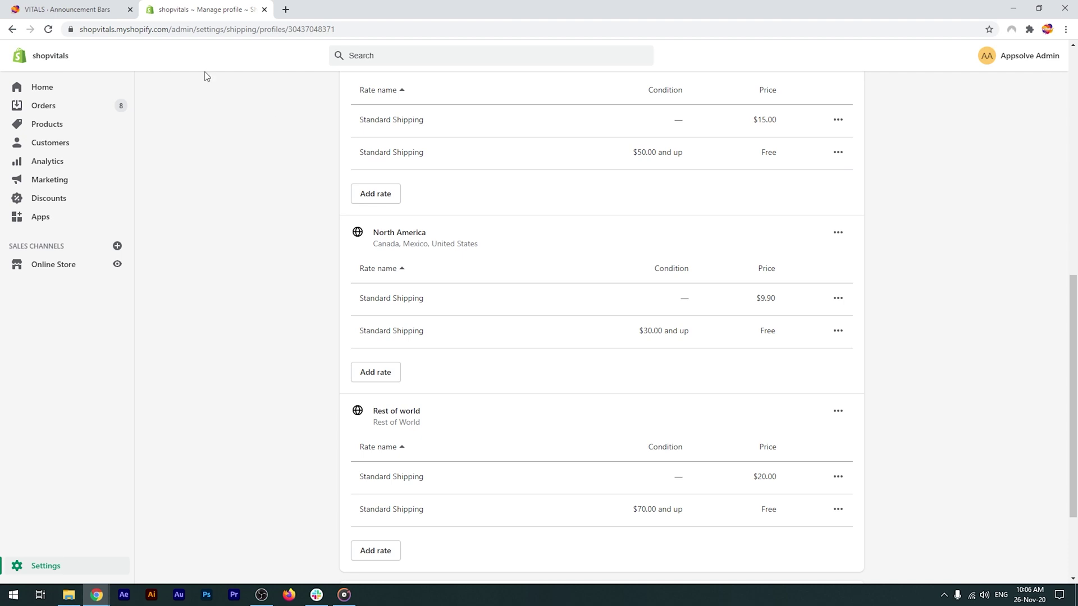
click(93, 13)
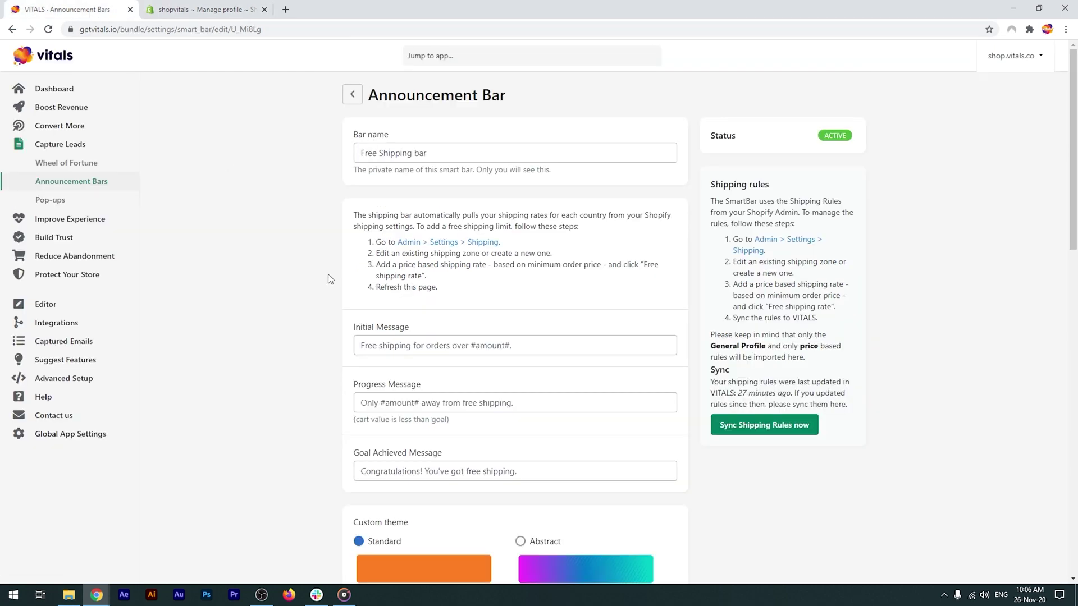
Return to the Announcement Bars list and confirm the Free Shipping bar is switched on.
scroll(330, 279, down, 6)
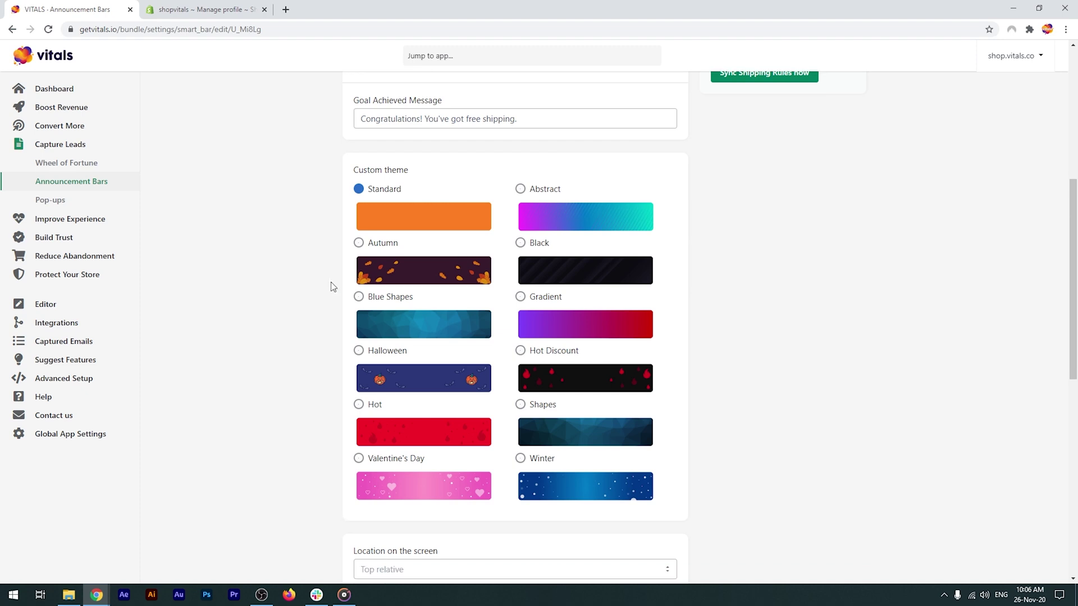
scroll(331, 287, down, 5)
scroll(567, 353, up, 3)
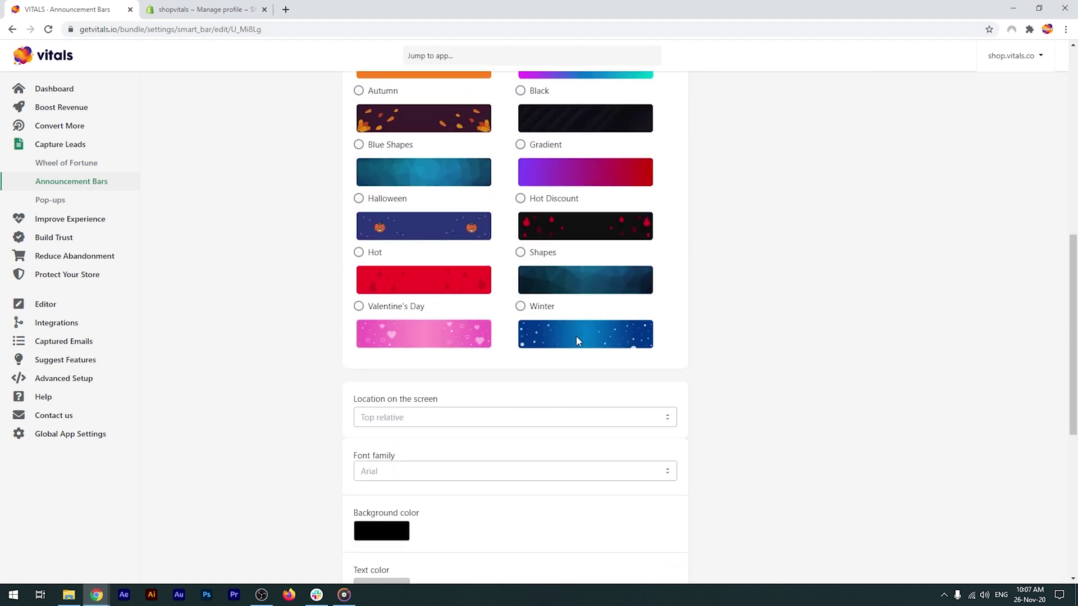
scroll(579, 341, up, 9)
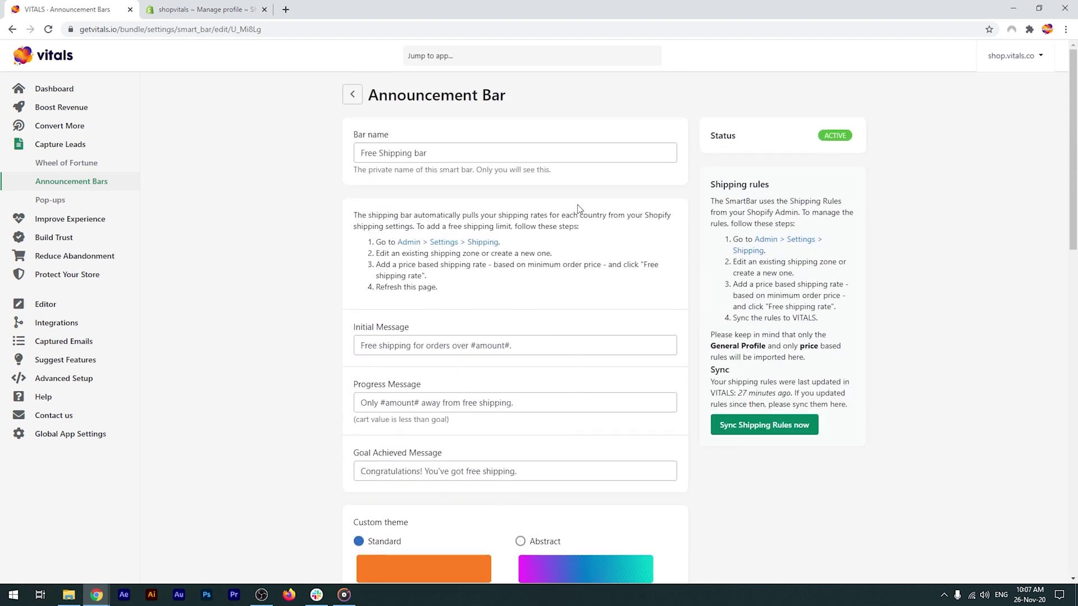
click(352, 95)
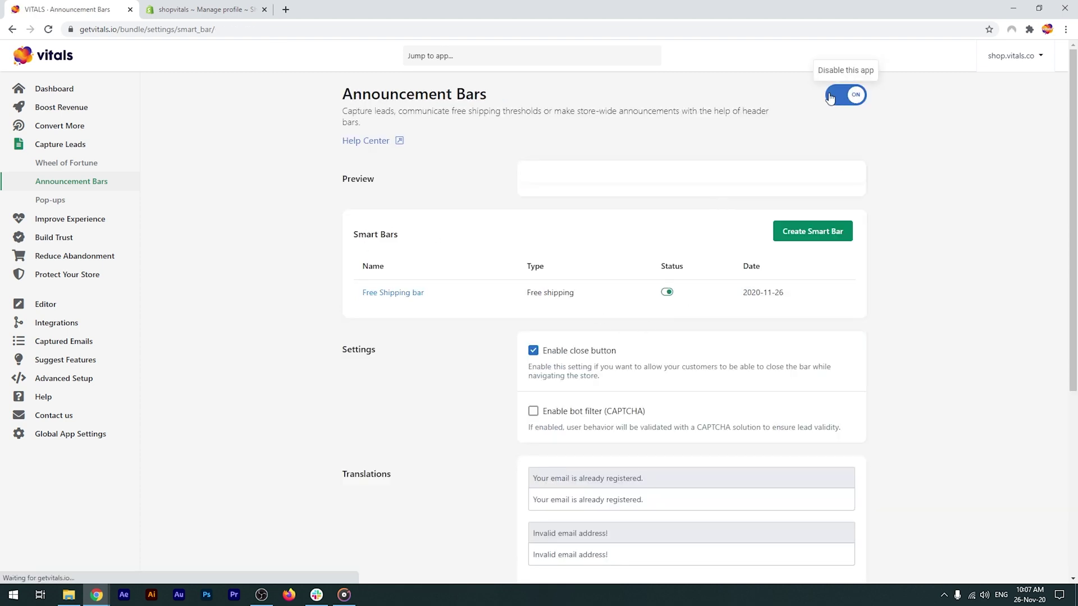
click(1066, 30)
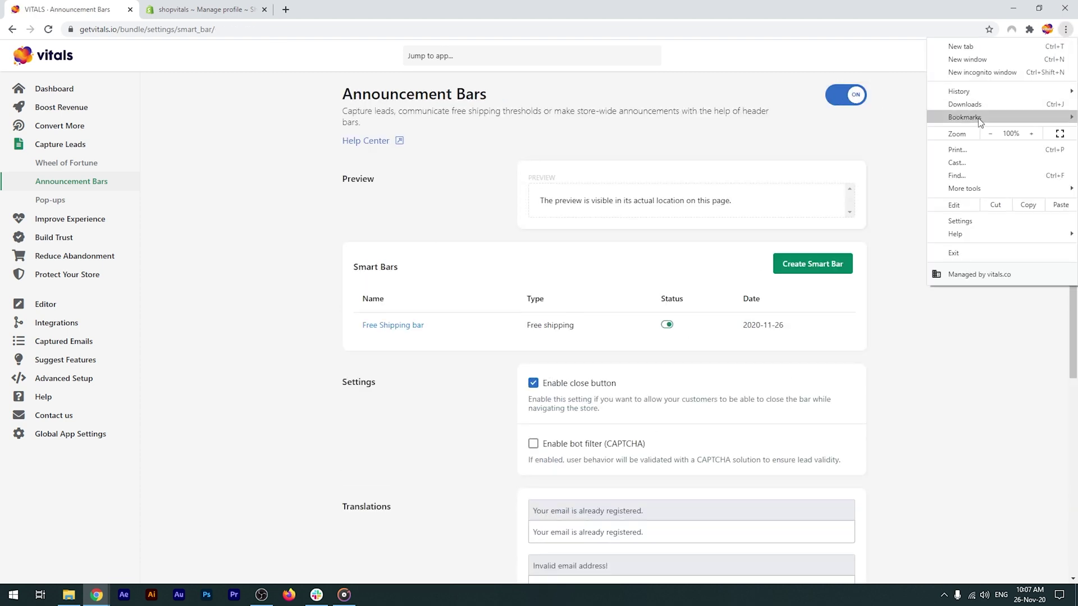
Open the shop.vitals.co storefront in a private browsing window.
click(989, 70)
text(sh)
key(Return)
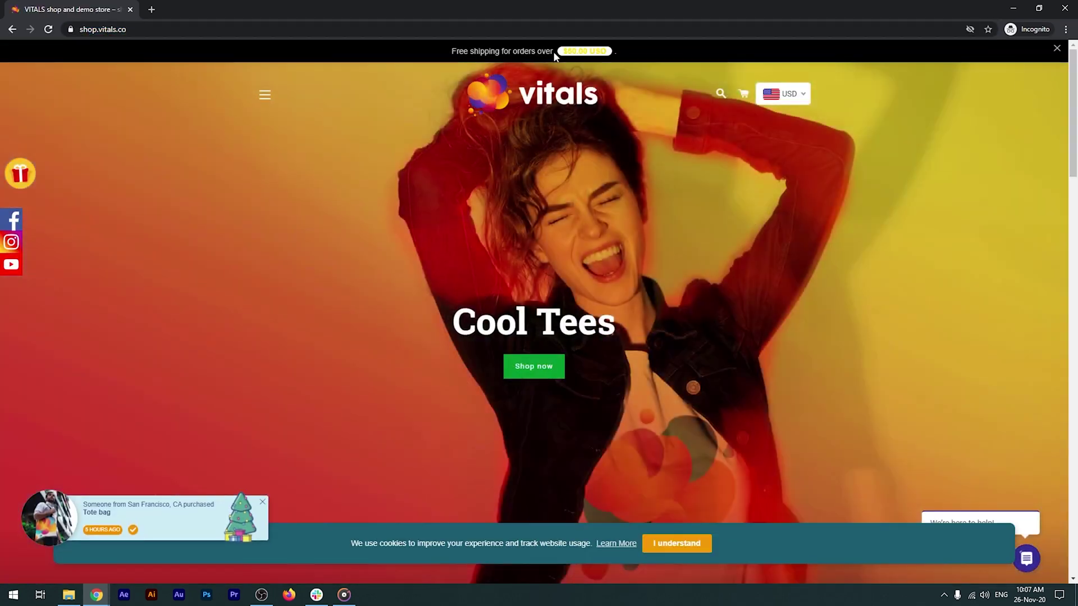
Add three Ladies' short sleeve t-shirts to the cart to trigger free shipping.
click(537, 371)
click(344, 303)
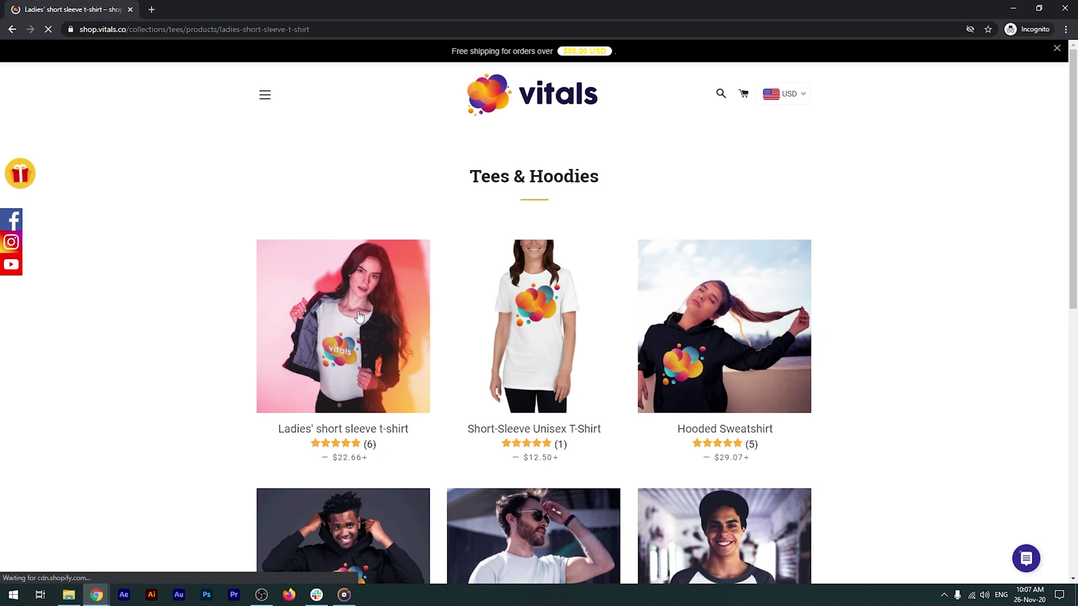
click(705, 558)
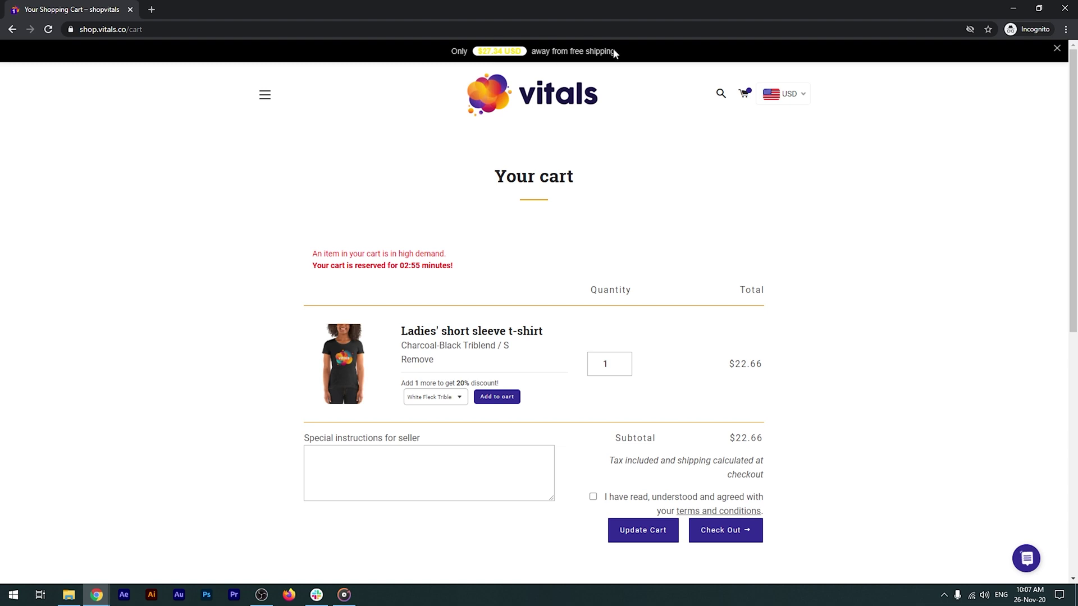
click(621, 361)
click(621, 361)
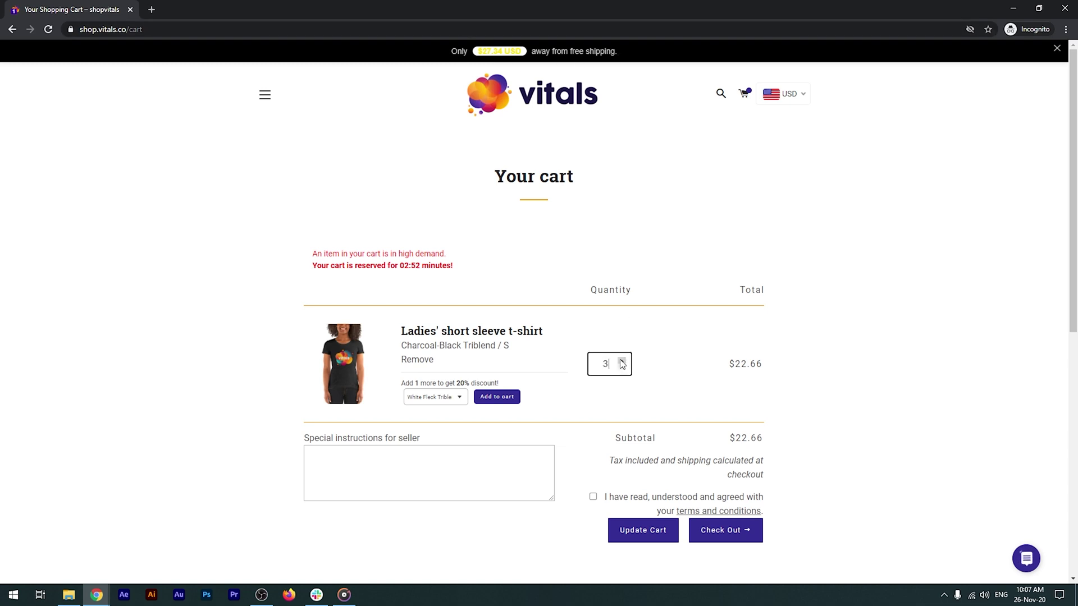
click(643, 530)
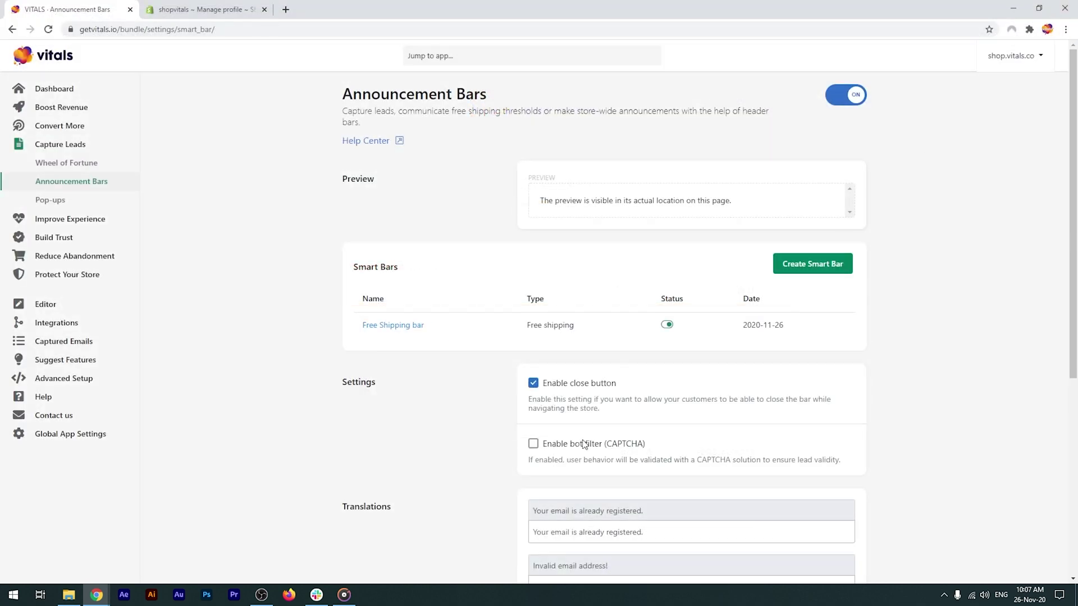
Create an Orders Counter bar and inspect the #orders_count# placeholder in its message.
click(821, 266)
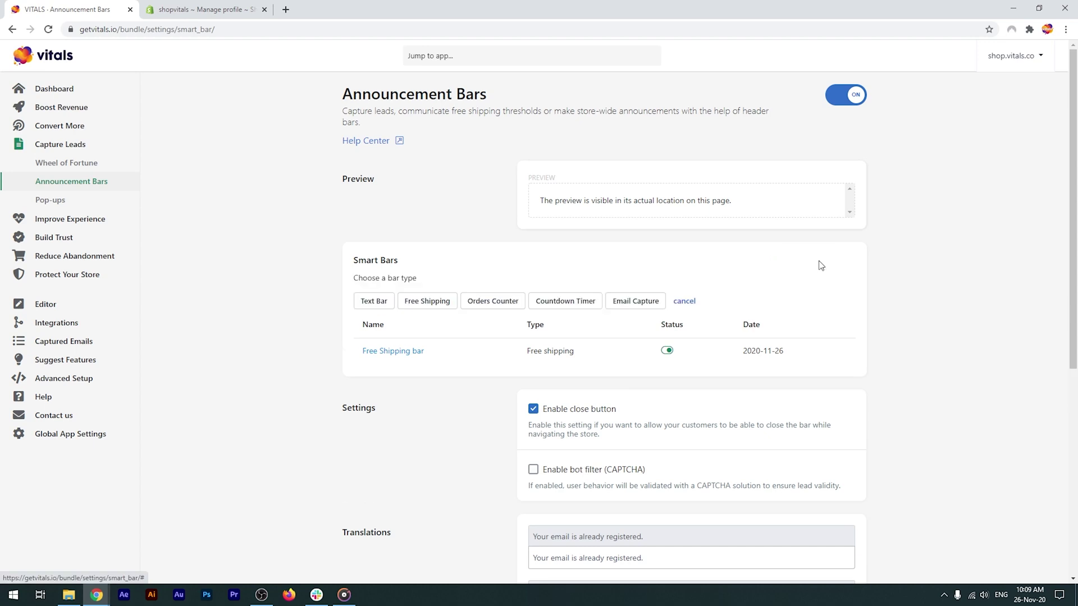
click(498, 305)
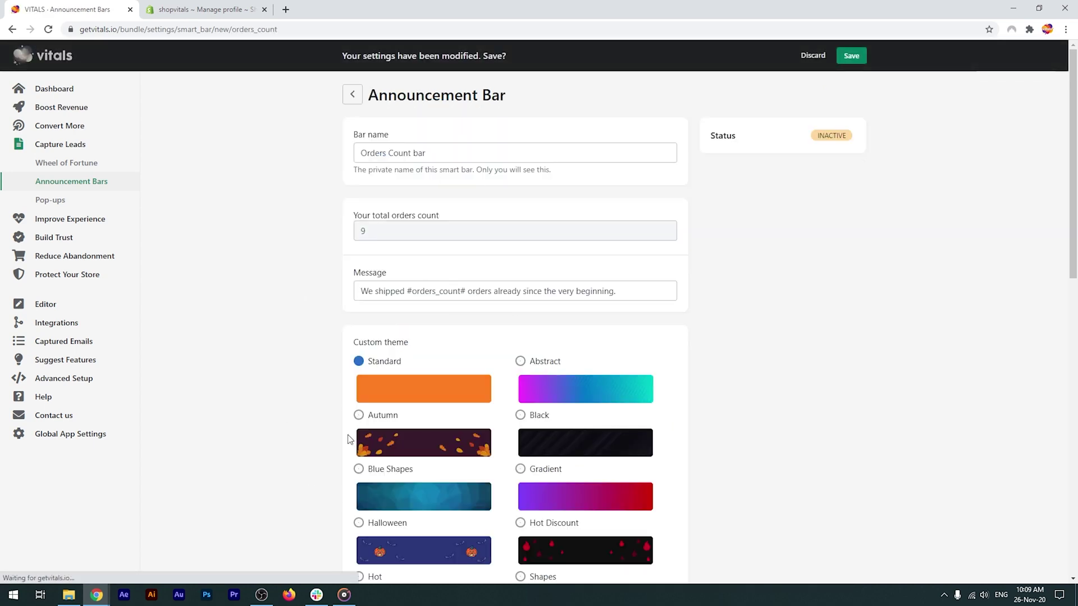
scroll(305, 287, down, 3)
scroll(318, 279, up, 3)
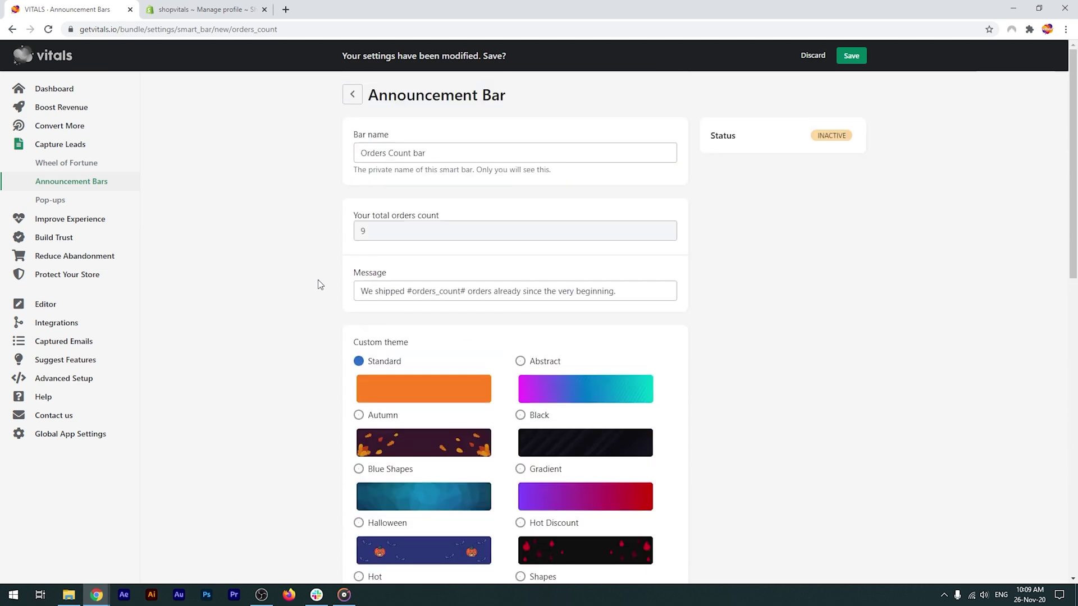
click(408, 291)
drag(409, 292, 469, 293)
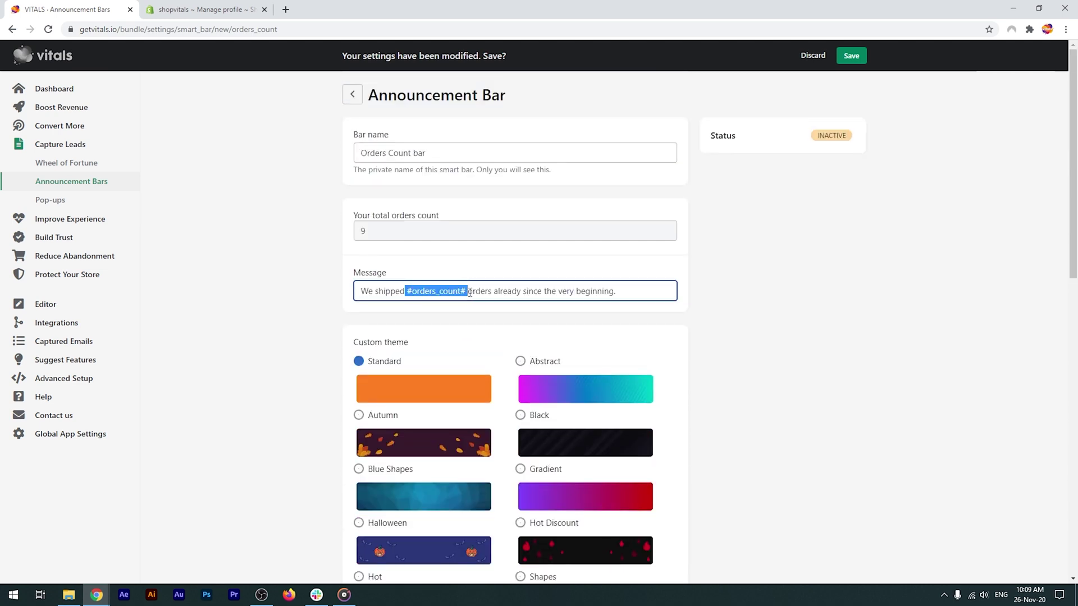
click(327, 289)
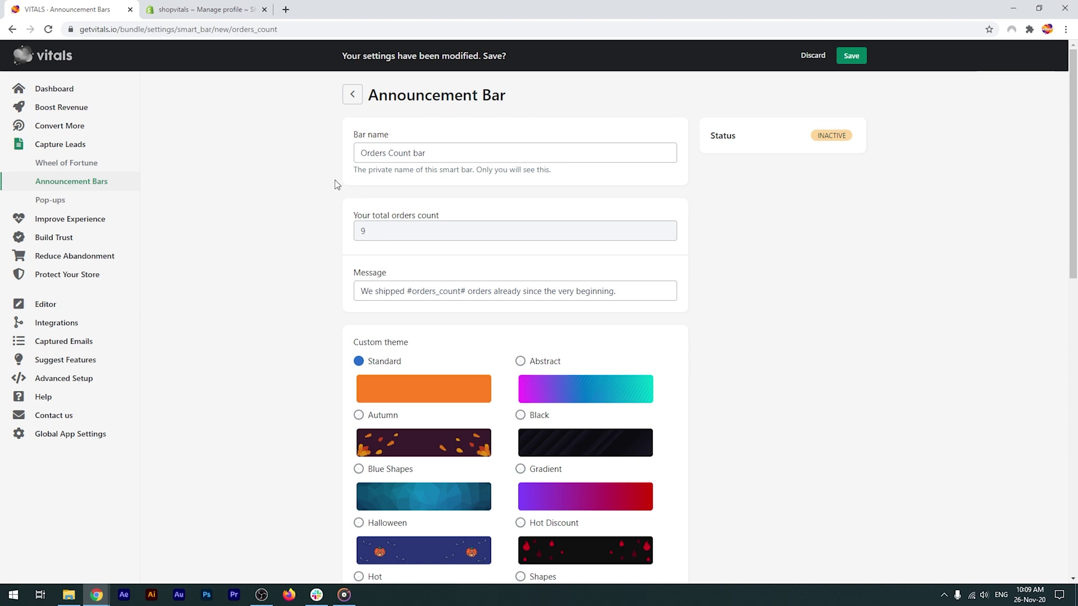
Open a Countdown Timer bar, inspect its timer placeholder, and leave without saving.
click(353, 96)
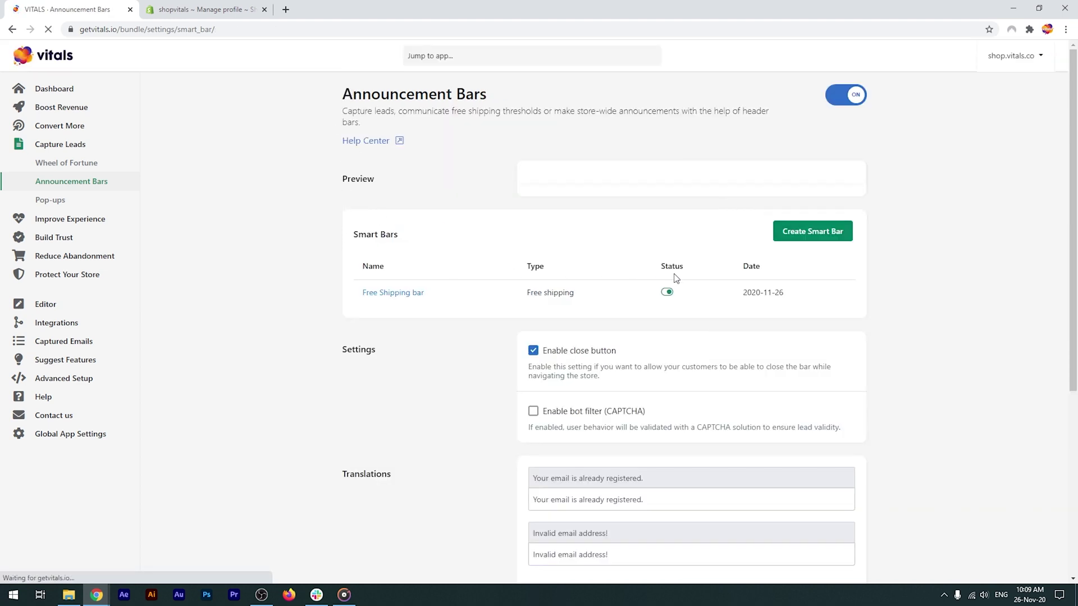
click(811, 231)
click(560, 270)
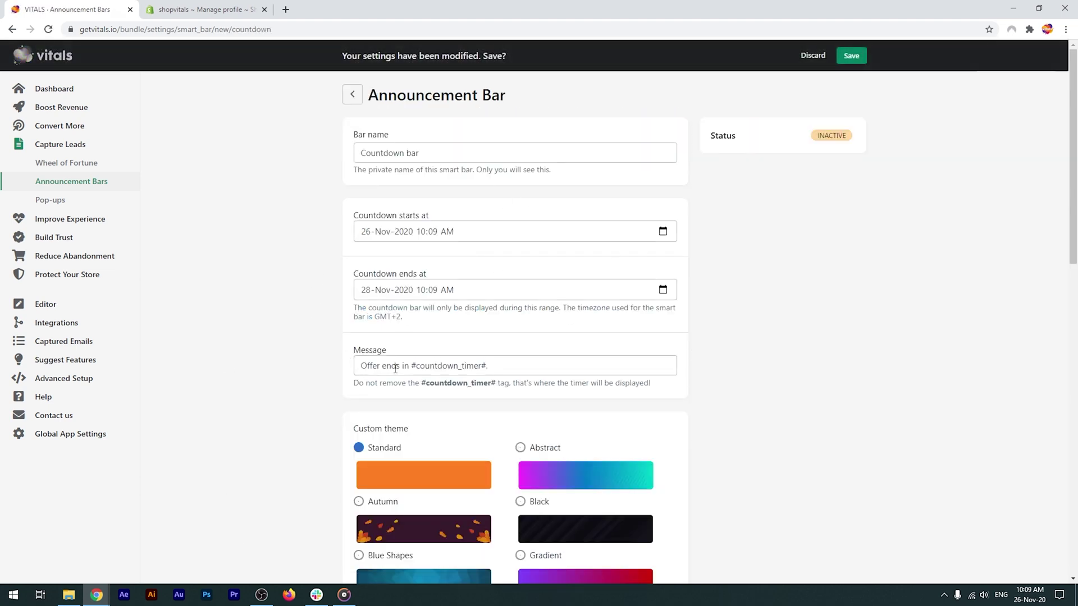
drag(416, 366, 488, 366)
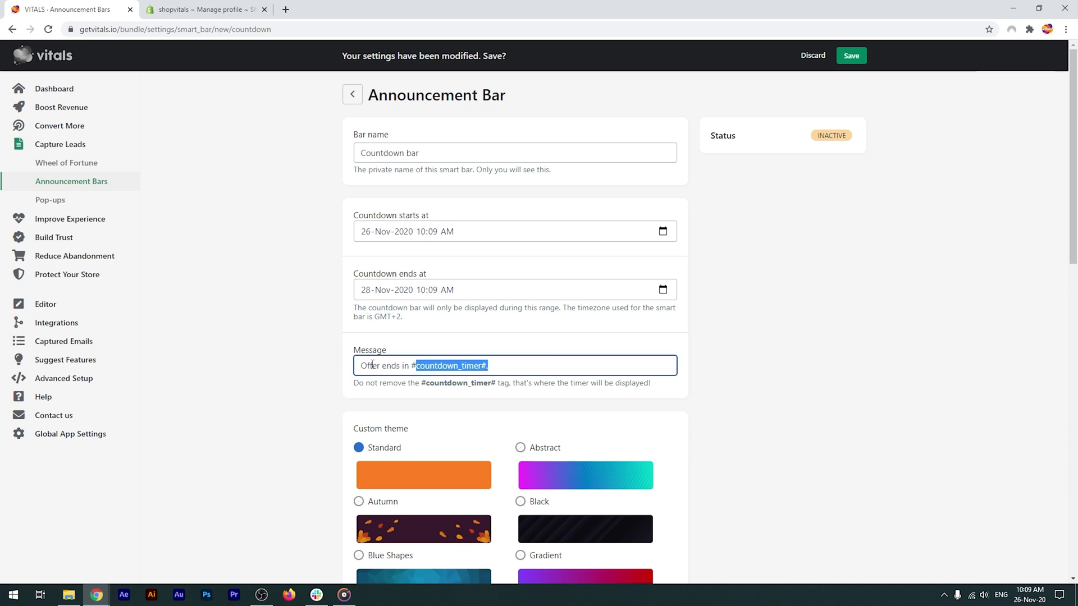
click(330, 356)
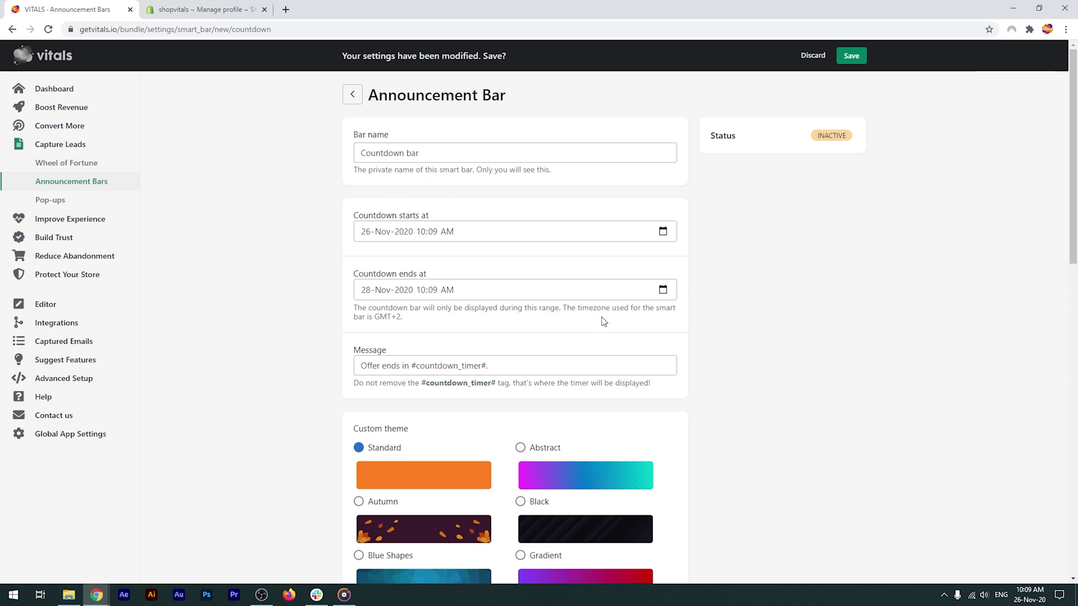
click(353, 96)
Create an Email Capture bar, check the third-party integrations page, then save the bar.
click(816, 230)
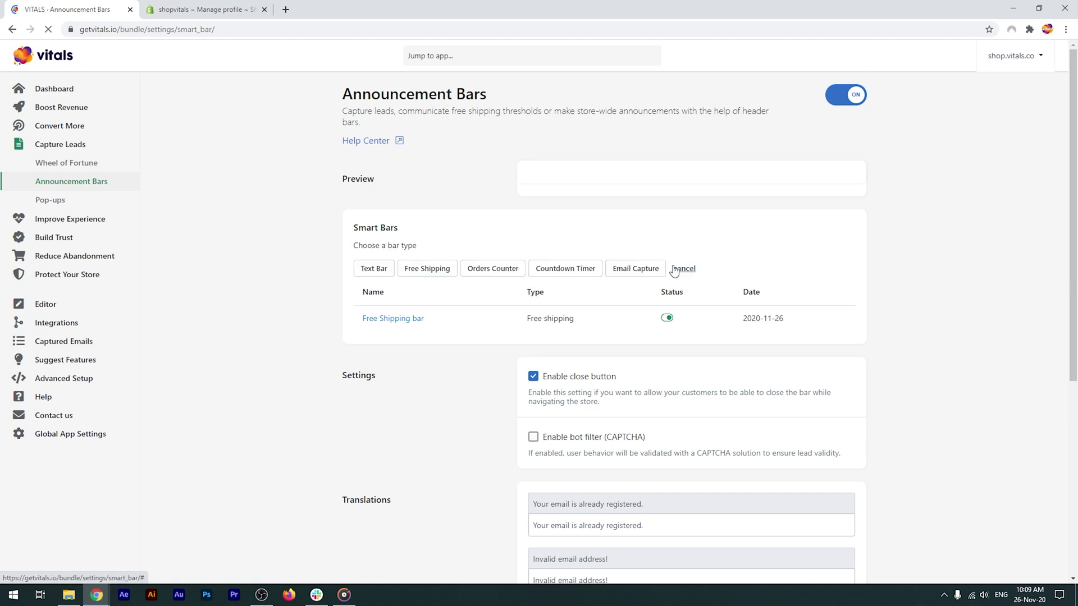
click(626, 275)
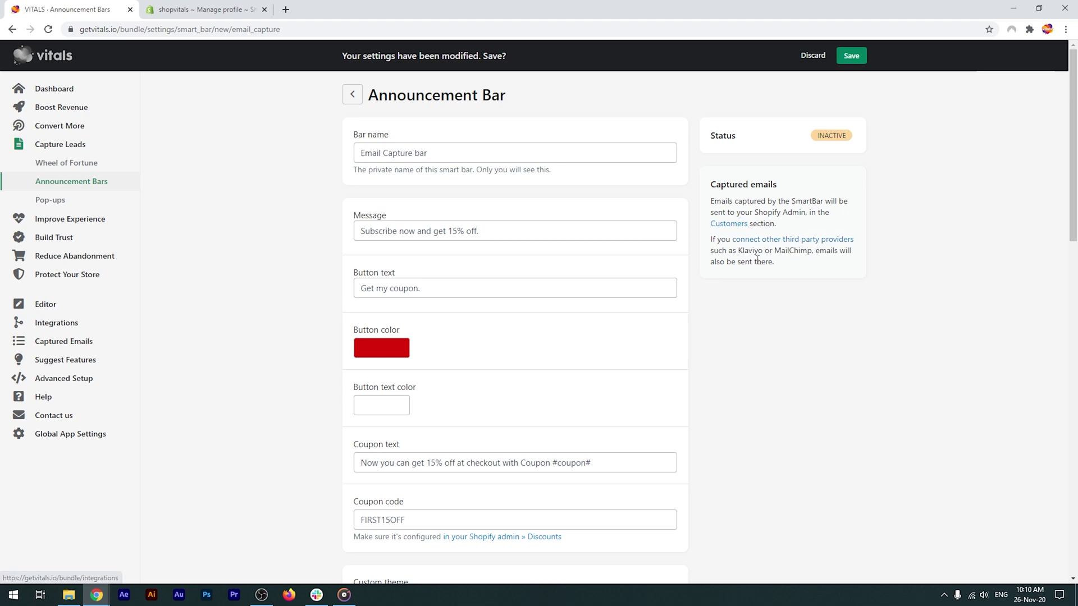
ctrl+click(800, 242)
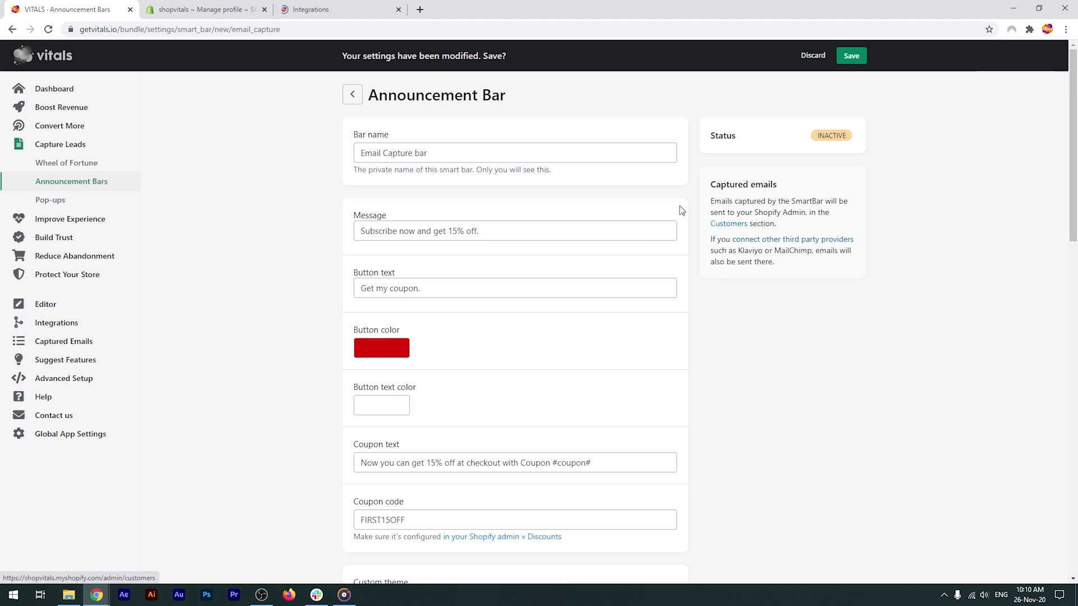
click(353, 6)
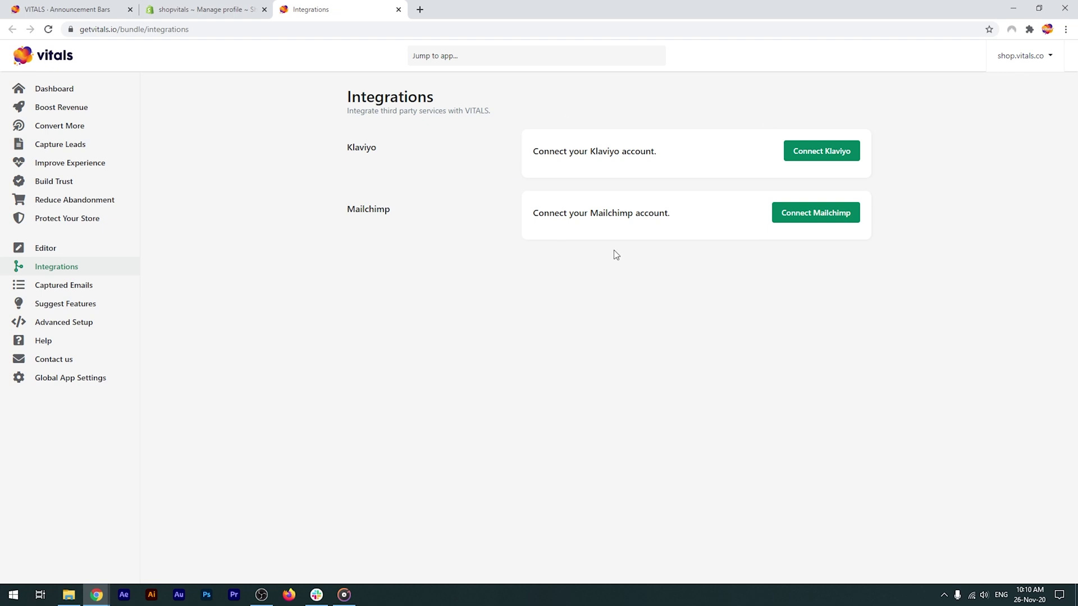
click(107, 9)
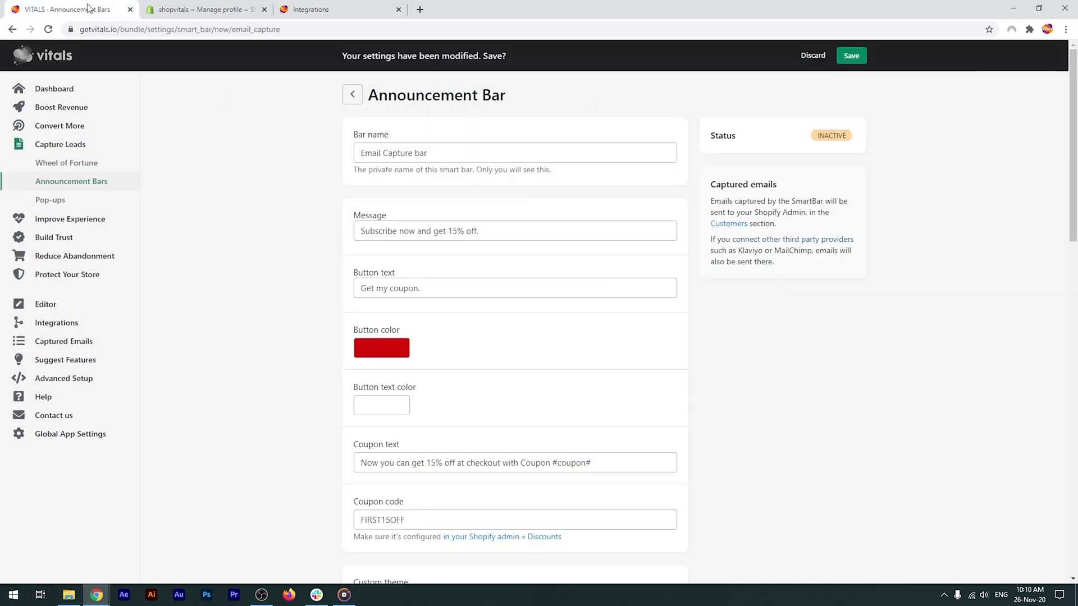
click(849, 56)
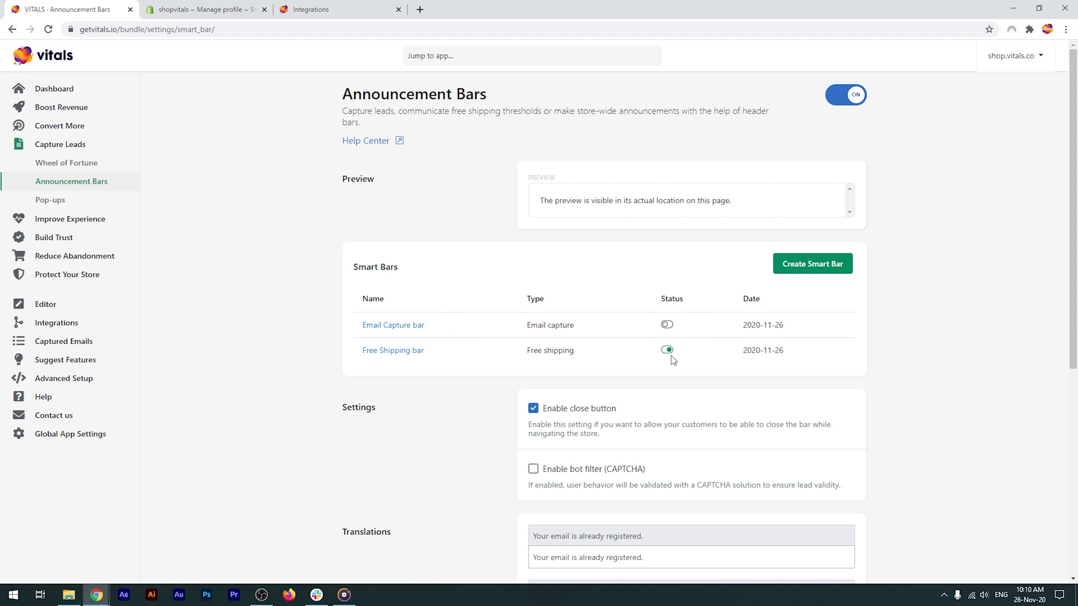
Toggle the active status between the Email Capture and Free Shipping bars, ending on Free Shipping.
click(667, 325)
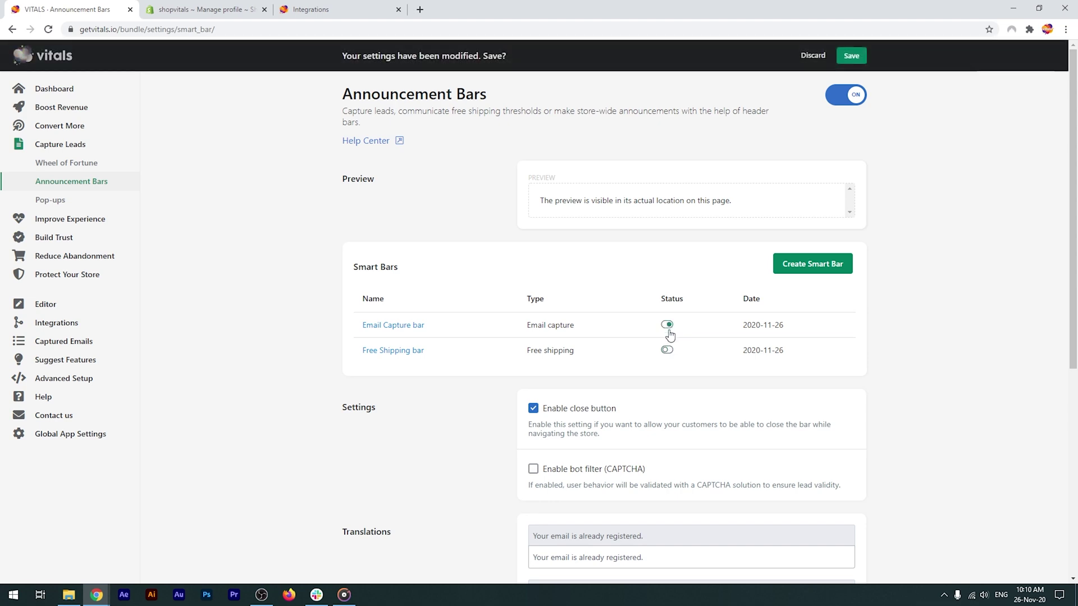
click(667, 350)
click(667, 325)
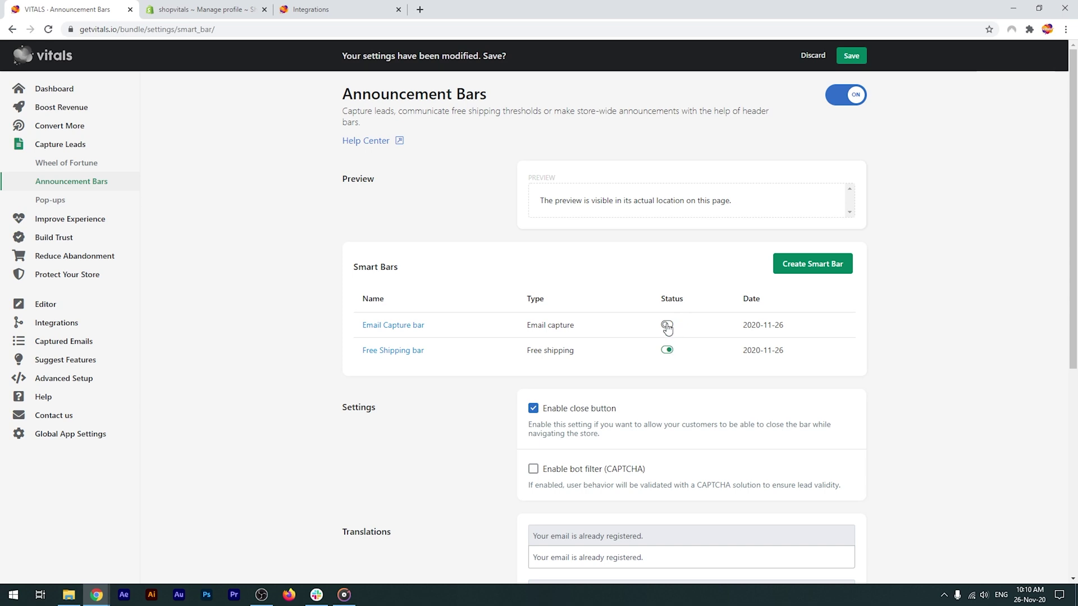
click(668, 350)
click(667, 350)
click(667, 349)
Discard the unsaved status changes, then scroll down to the close-button and CAPTCHA settings.
scroll(461, 303, down, 3)
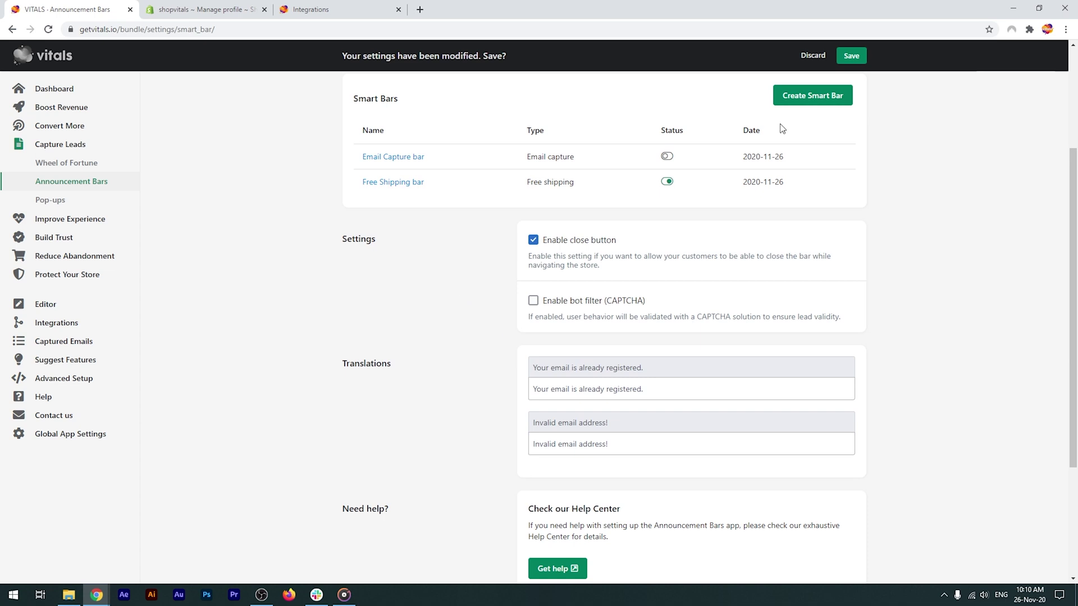
click(809, 56)
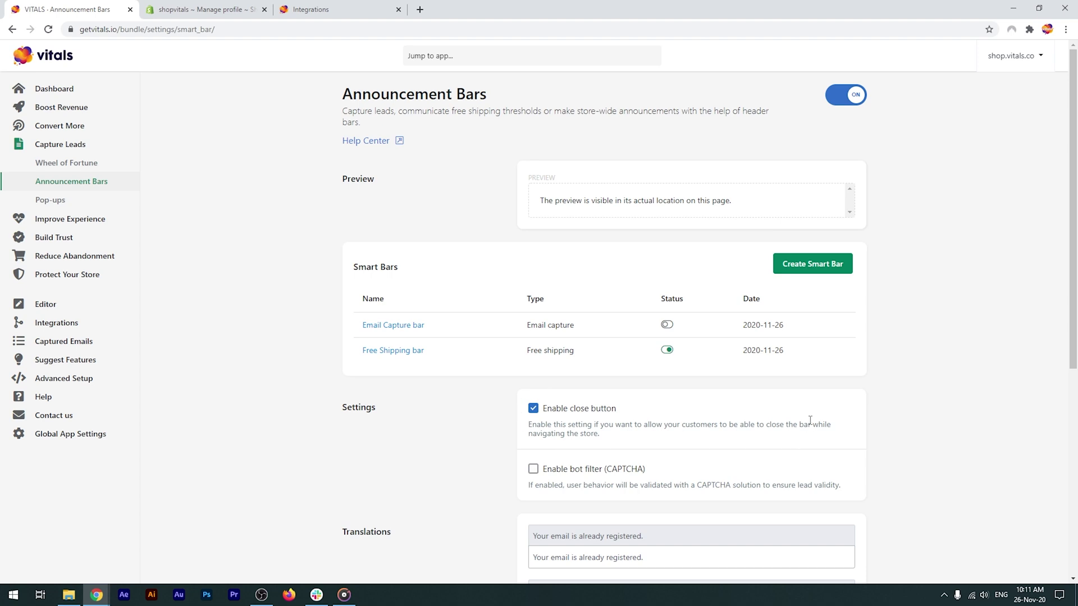
scroll(490, 349, down, 3)
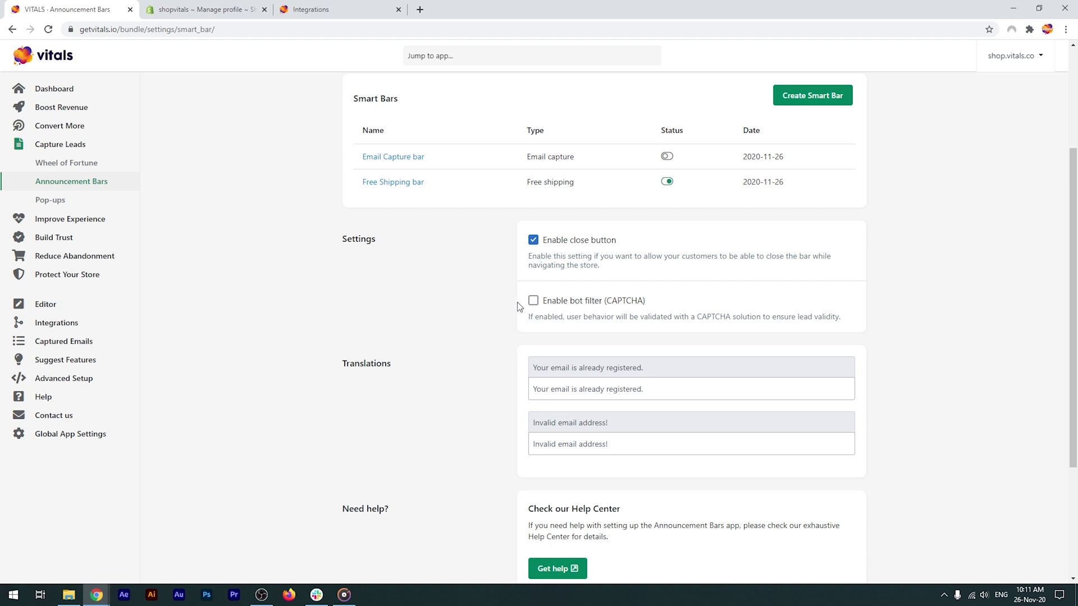
scroll(505, 306, down, 2)
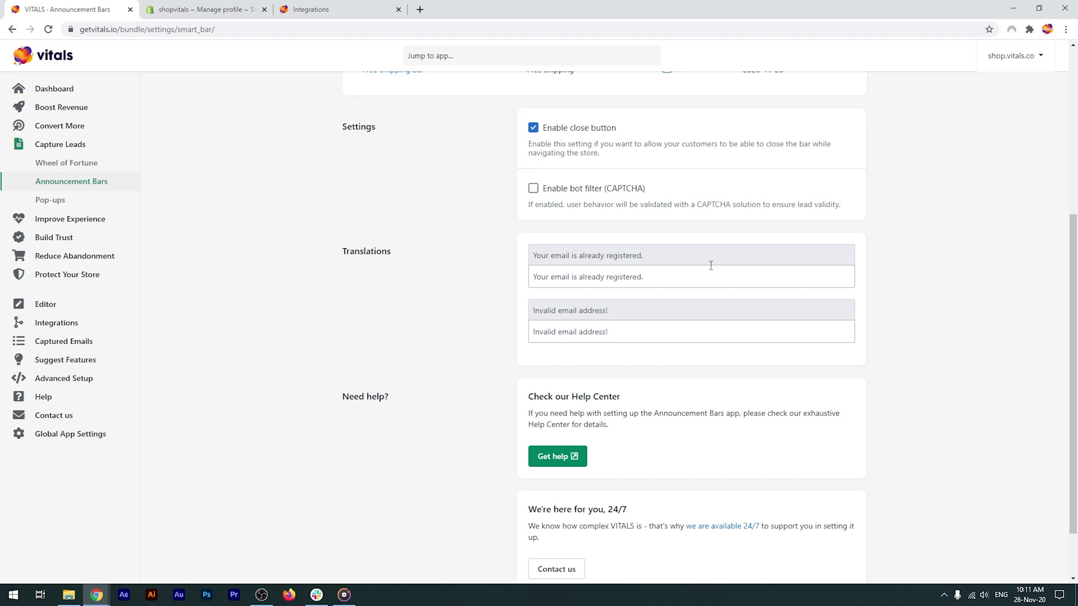
click(601, 273)
drag(643, 276, 481, 281)
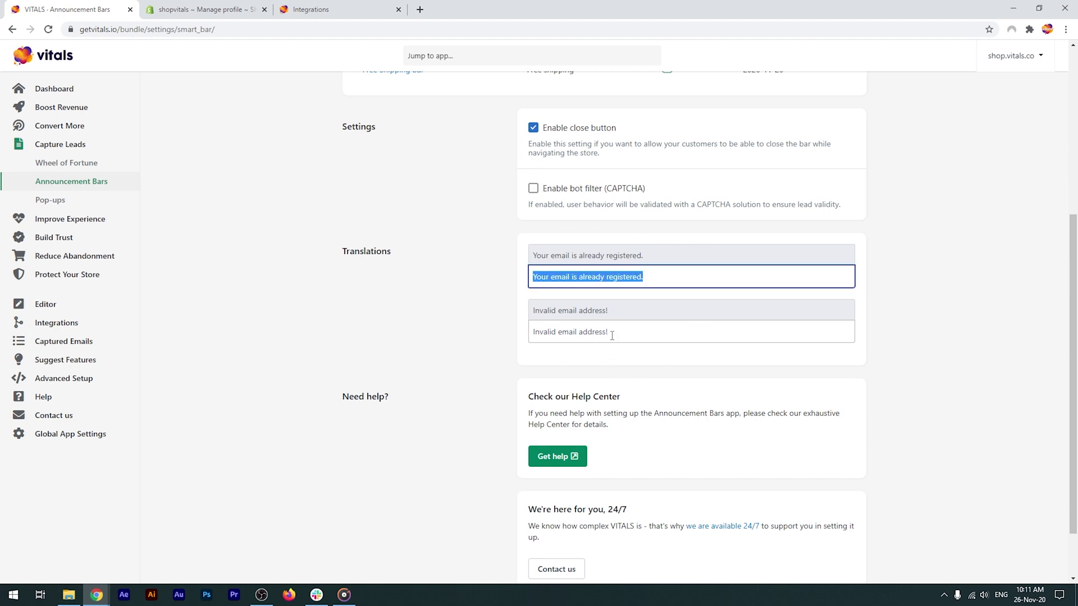
drag(612, 335, 473, 325)
click(494, 298)
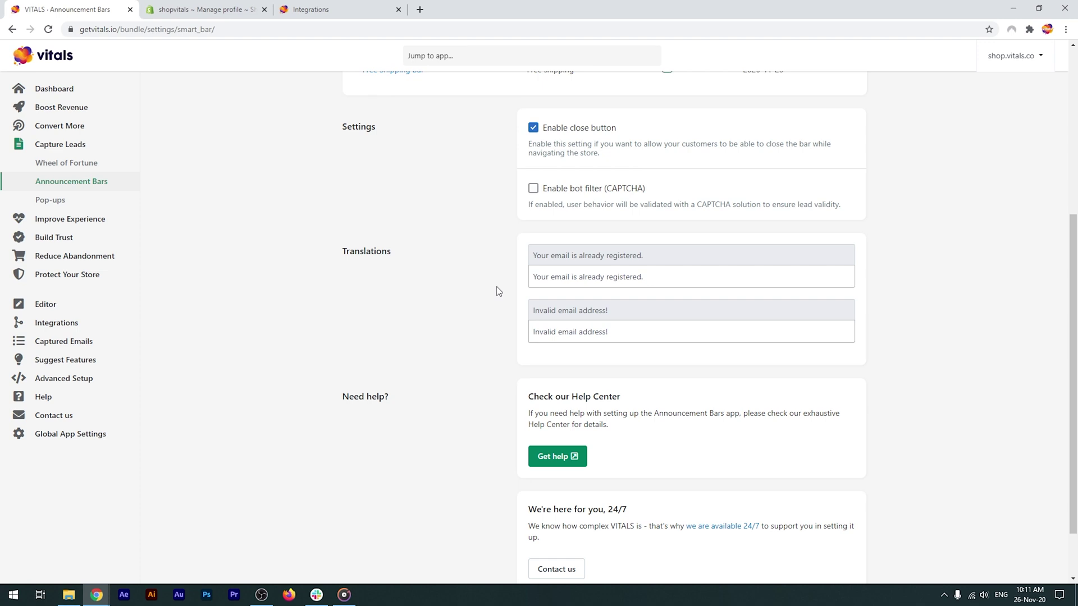